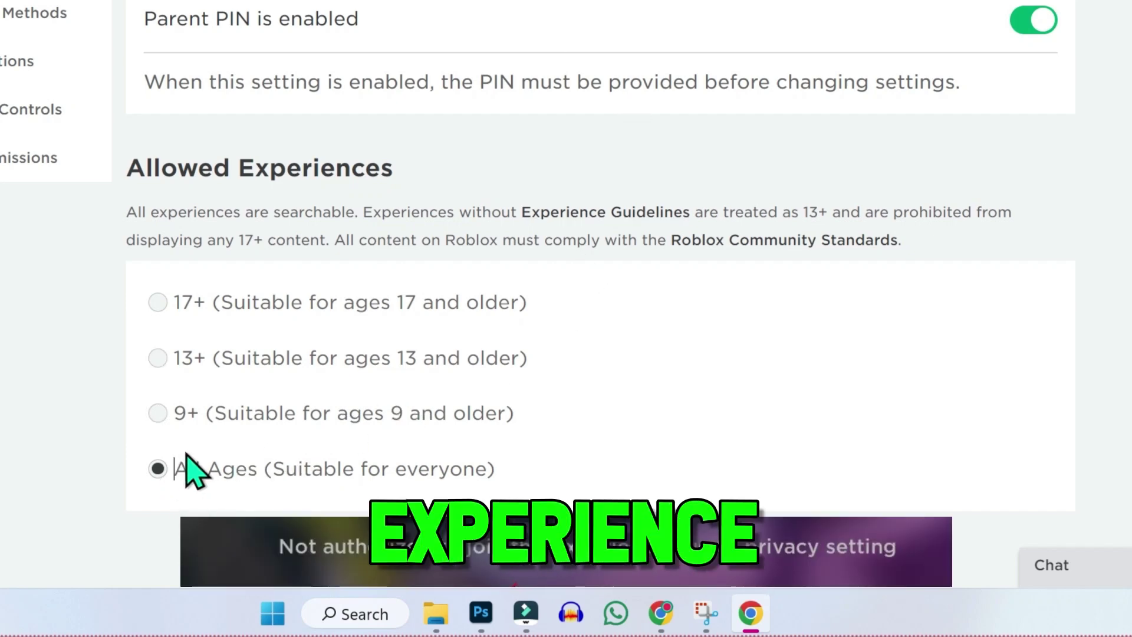
Launch Chrome and search Google for 'roblox' to reach the Roblox site.
{"action": "left_click_drag", "start_coordinate": [188, 470], "coordinate": [468, 480]}
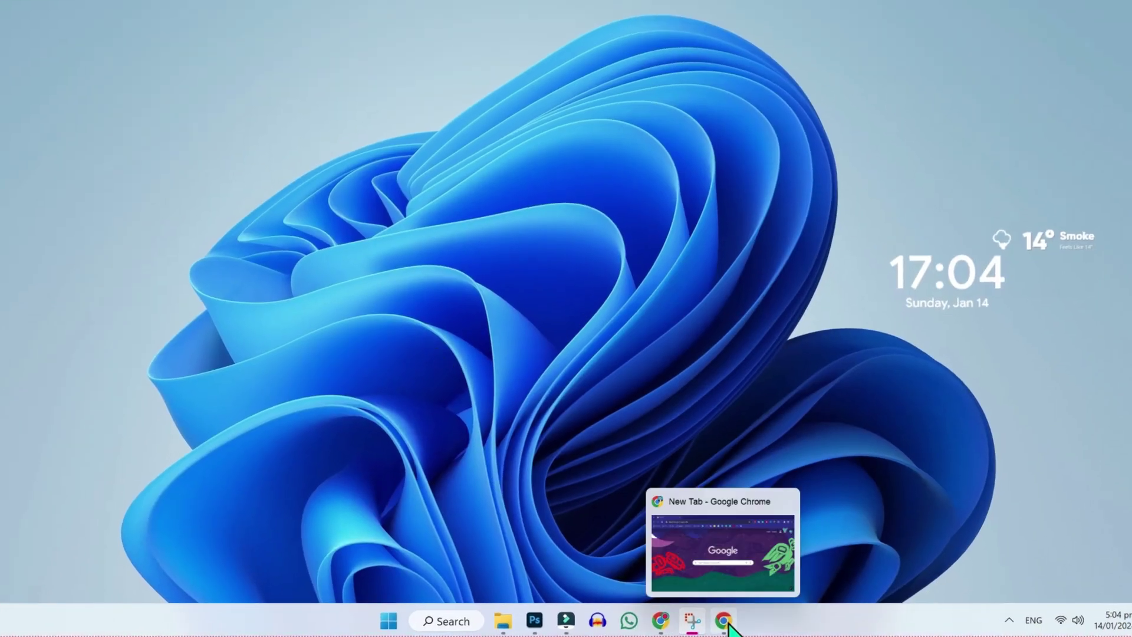
{"action": "left_click", "coordinate": [725, 623]}
{"action": "type", "text": "roblo"}
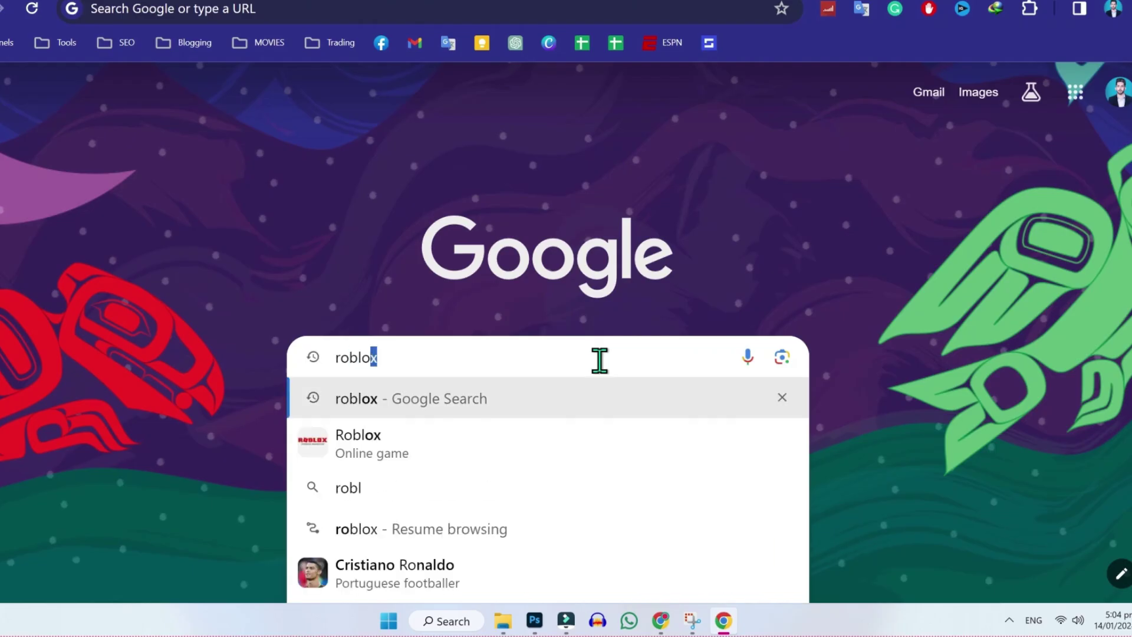
{"action": "key", "text": "Return"}
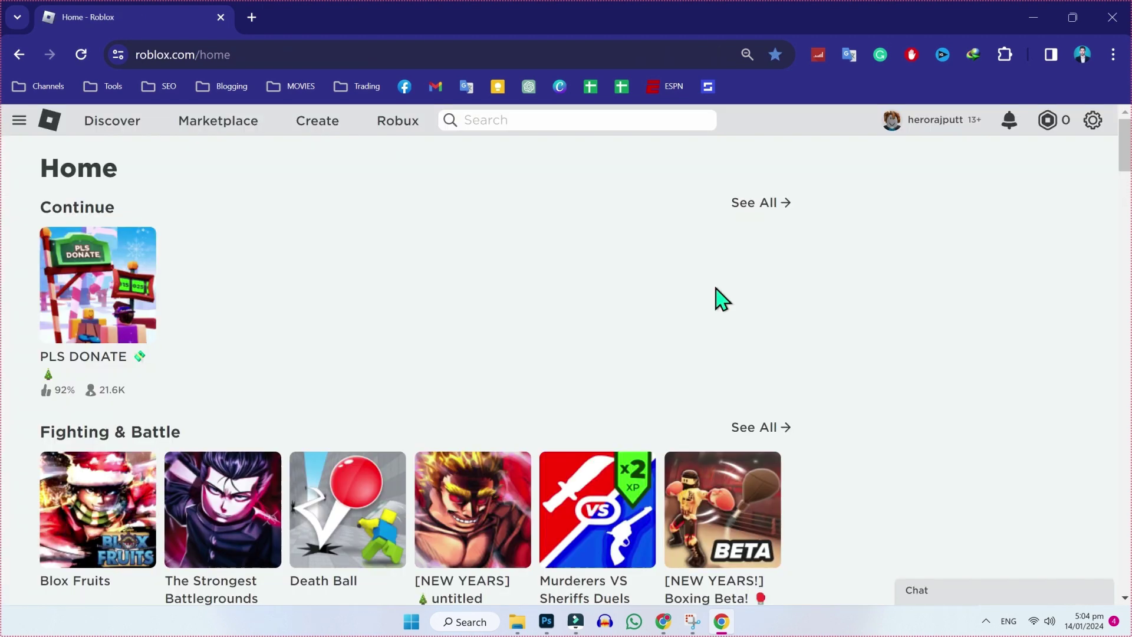
Go to Settings from the gear menu and switch to the Privacy section.
{"action": "left_click", "coordinate": [1091, 141]}
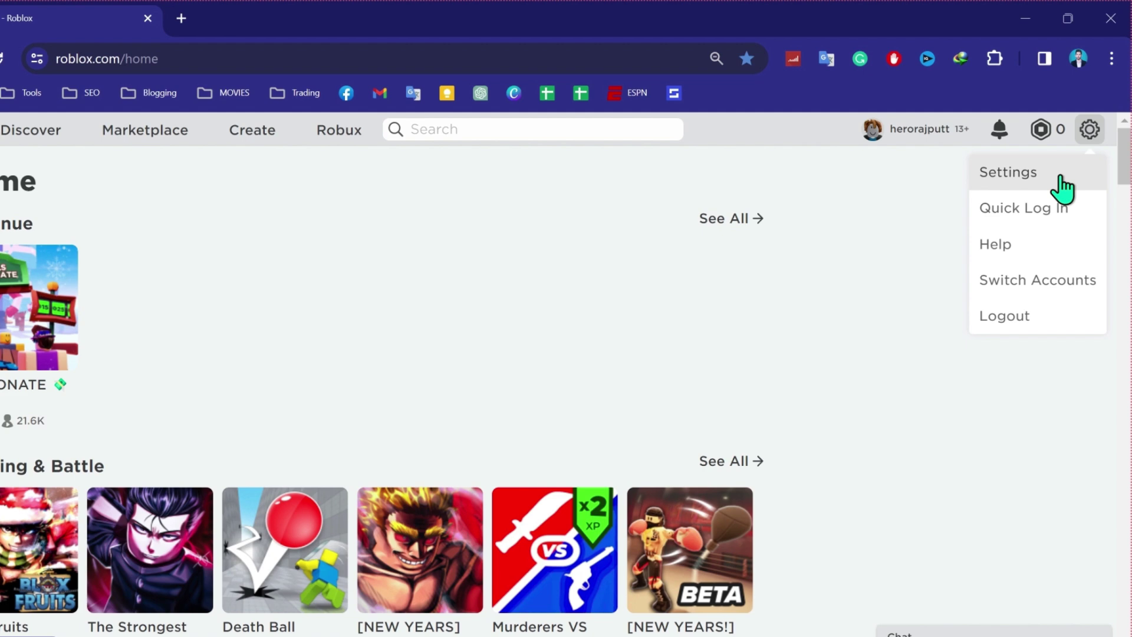
{"action": "left_click", "coordinate": [1062, 177]}
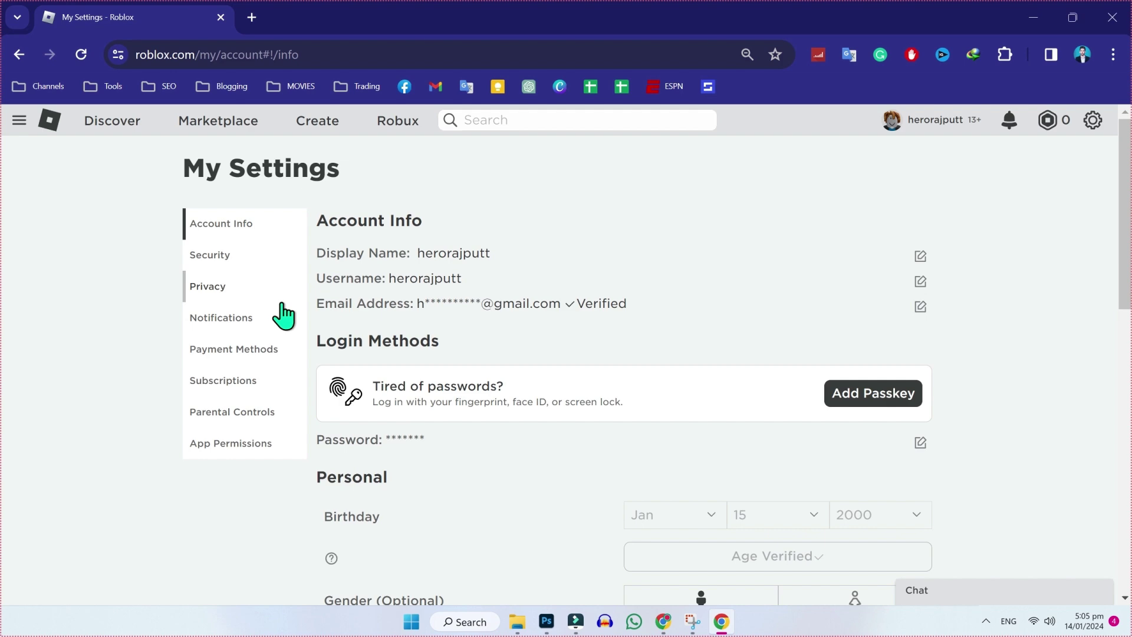
{"action": "left_click", "coordinate": [212, 289]}
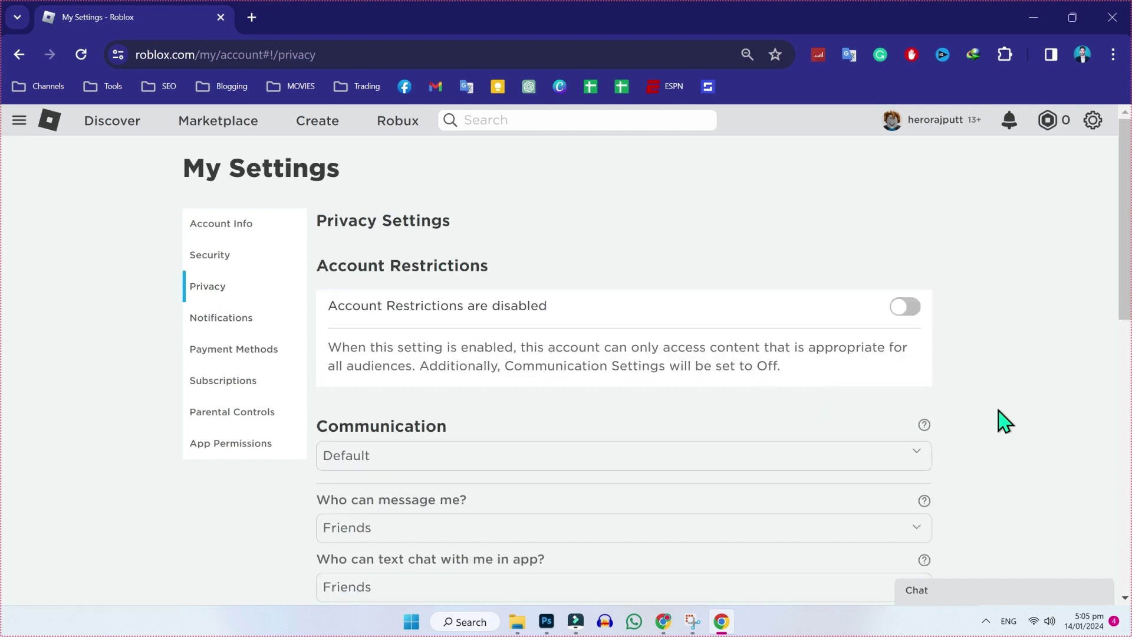
Set 'Who can message me?' to Everyone, switching Communication to Custom.
{"action": "scroll", "coordinate": [1003, 421], "scroll_direction": "down", "scroll_amount": 3}
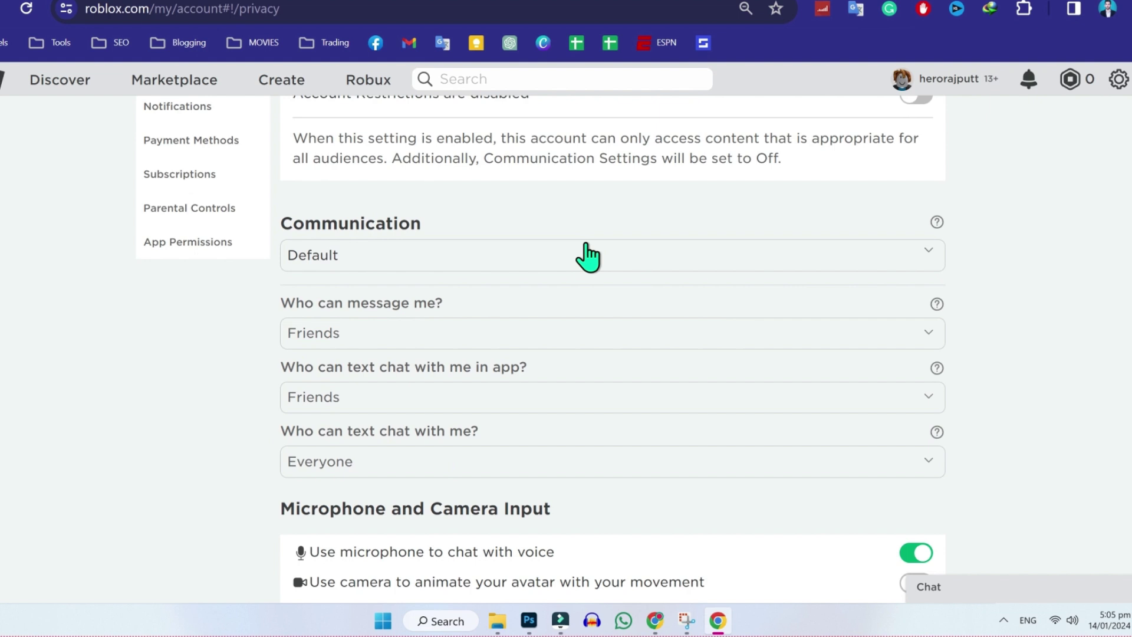
{"action": "left_click", "coordinate": [575, 256]}
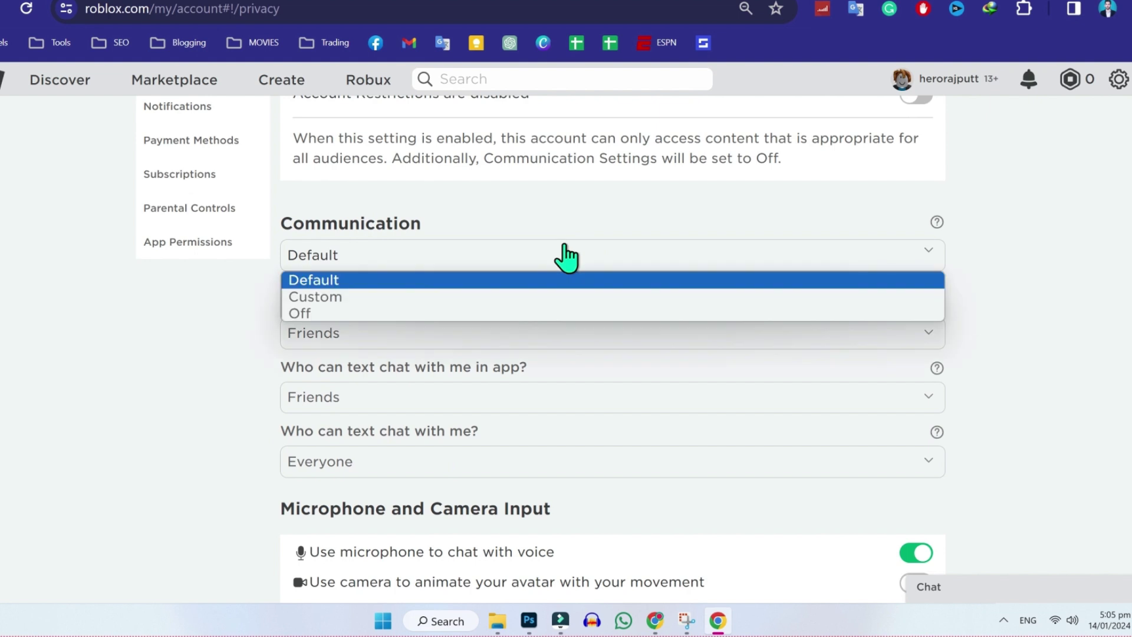
{"action": "left_click", "coordinate": [534, 280]}
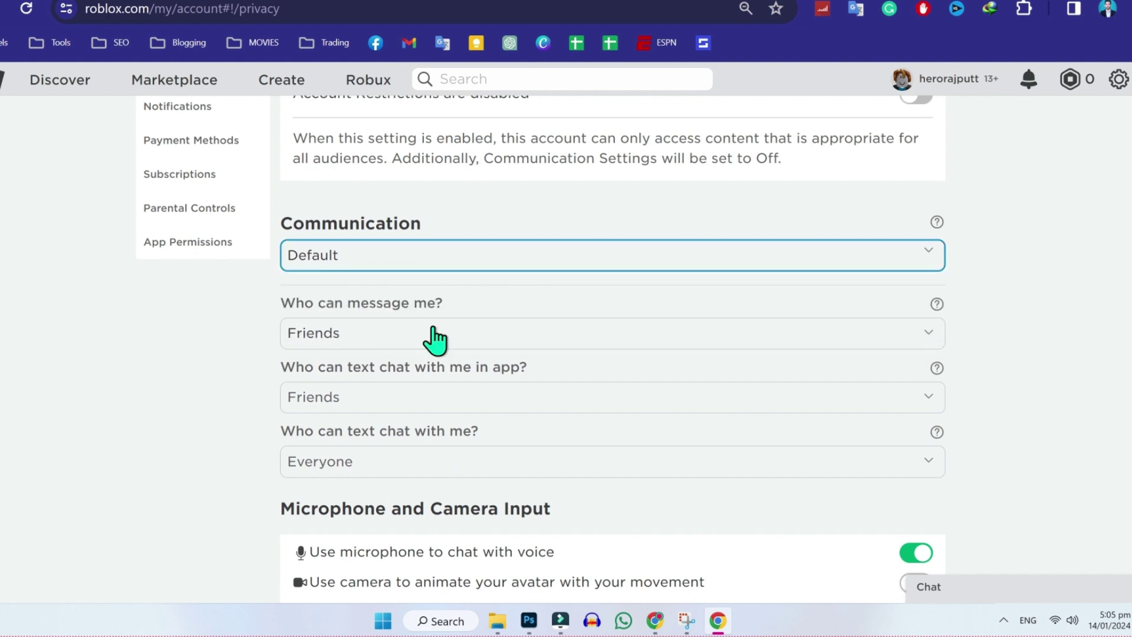
{"action": "left_click", "coordinate": [435, 336]}
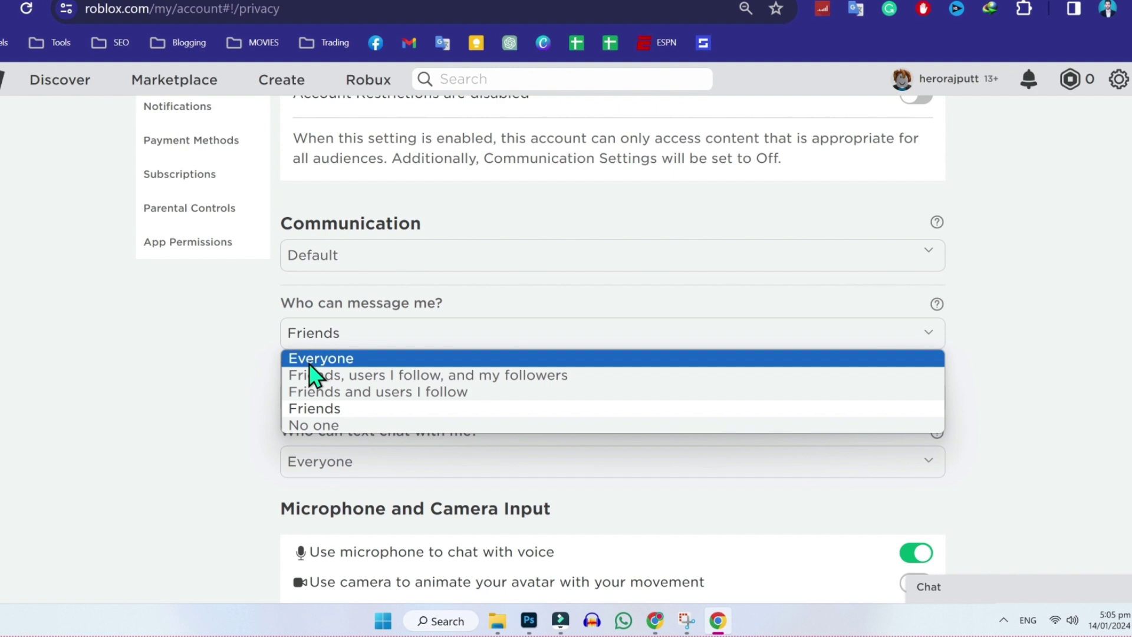
{"action": "key", "text": "Escape"}
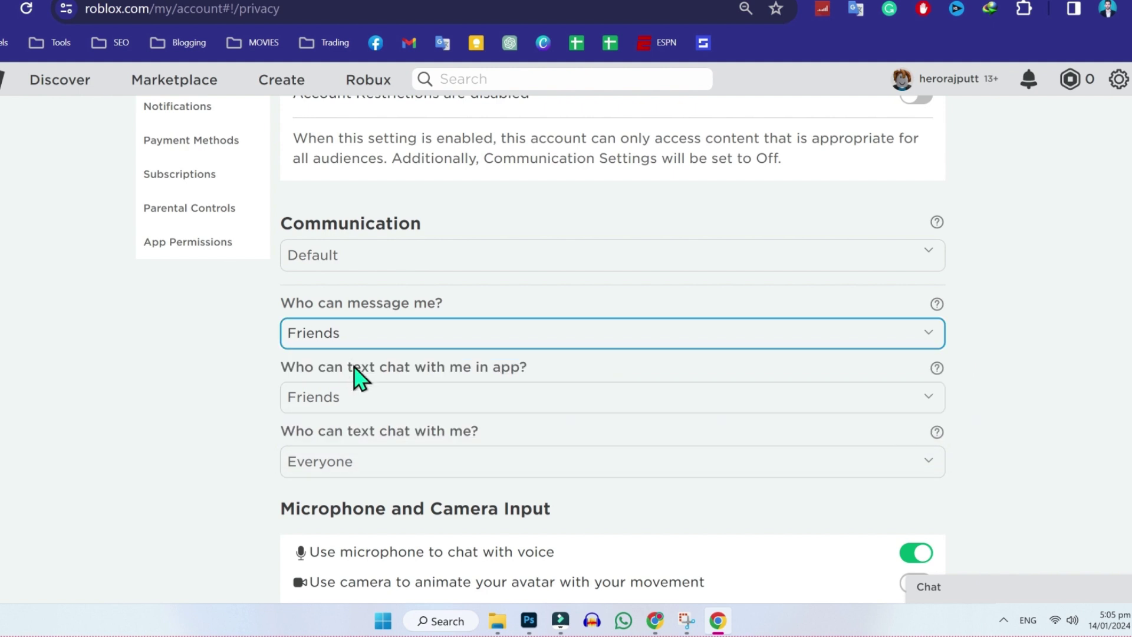
{"action": "left_click", "coordinate": [401, 406]}
Keep 'Who can text chat with me?' set to Everyone.
{"action": "left_click", "coordinate": [401, 405]}
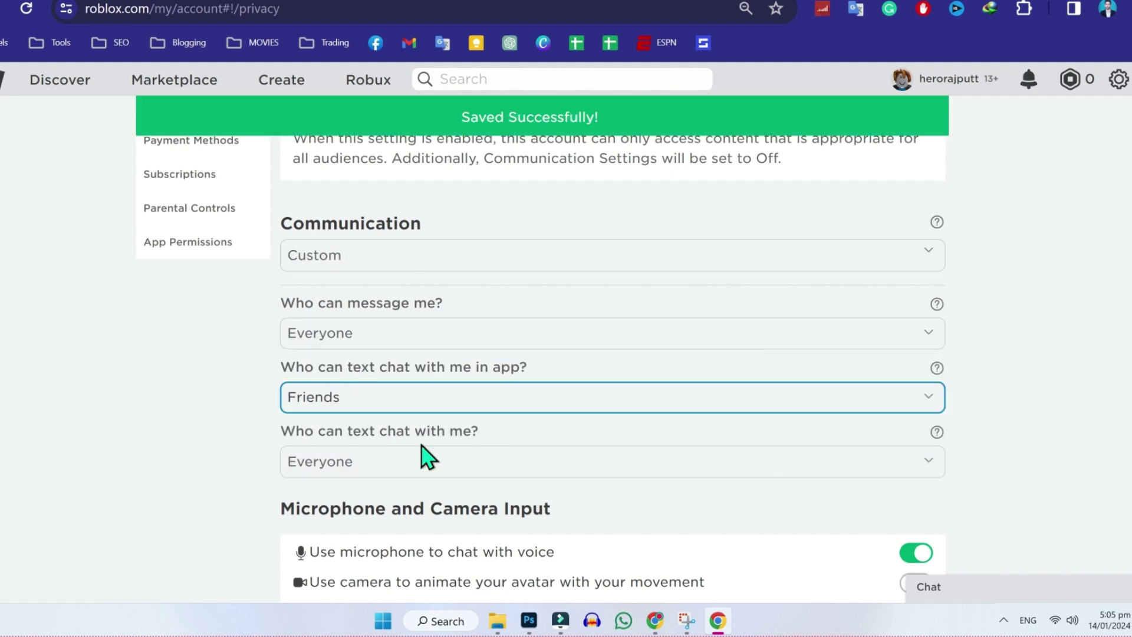
{"action": "left_click", "coordinate": [430, 462]}
{"action": "left_click", "coordinate": [438, 486]}
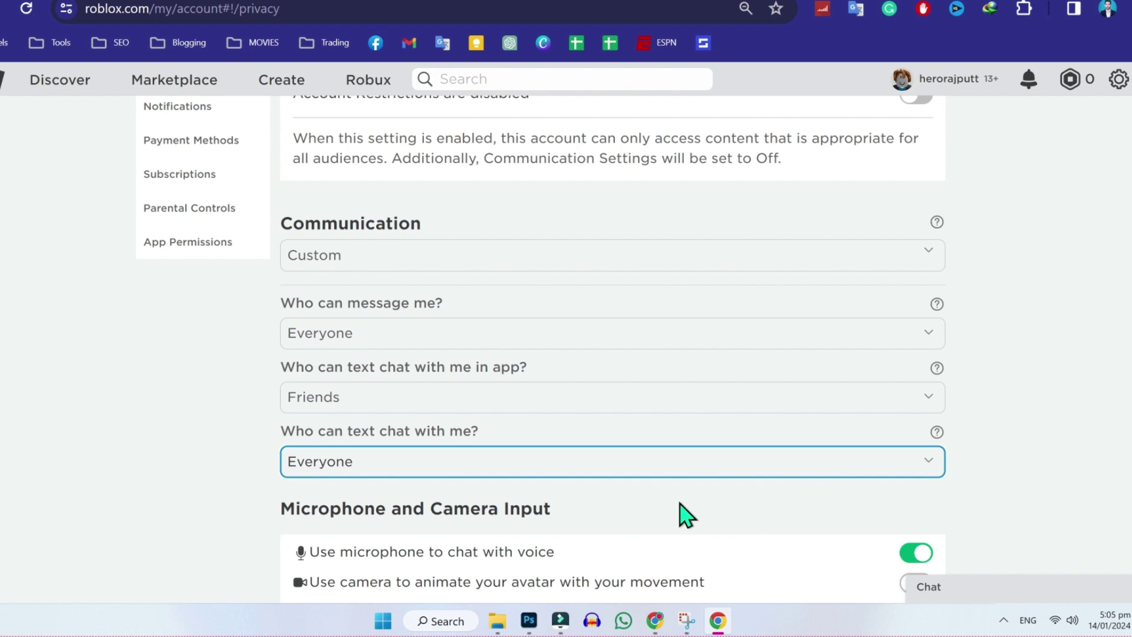
Set private server membership and joining in experiences to Everyone, keeping inventory visible to Everyone.
{"action": "scroll", "coordinate": [686, 515], "scroll_direction": "down", "scroll_amount": 3}
{"action": "scroll", "coordinate": [686, 515], "scroll_direction": "down", "scroll_amount": 5}
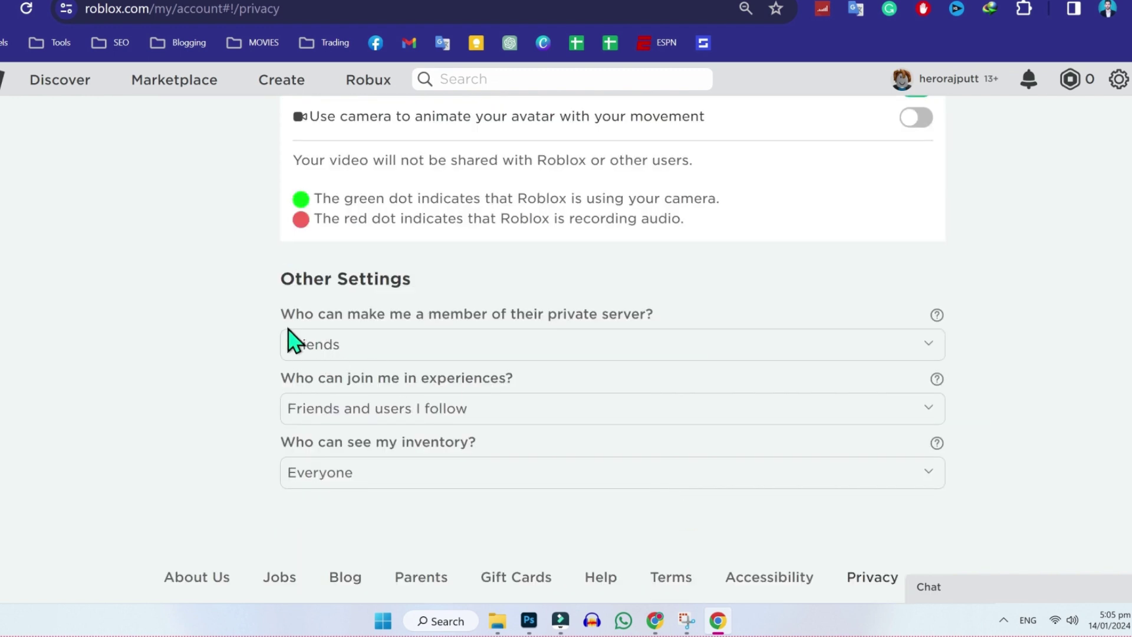
{"action": "left_click", "coordinate": [602, 349]}
{"action": "left_click", "coordinate": [590, 369]}
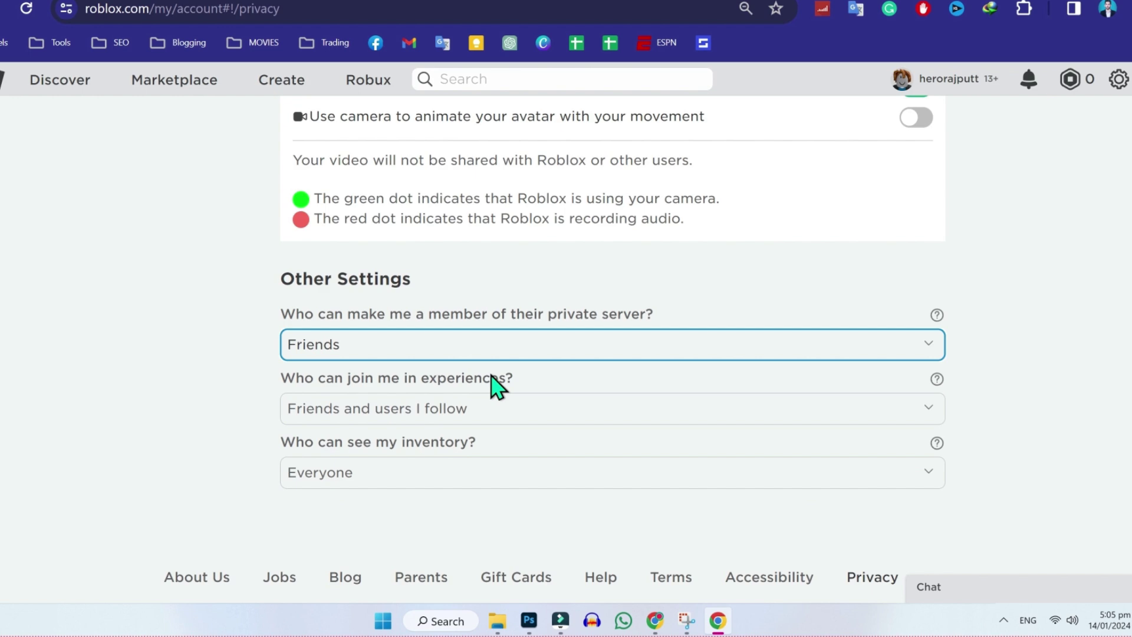
{"action": "left_click", "coordinate": [492, 413]}
{"action": "left_click", "coordinate": [490, 416]}
{"action": "left_click", "coordinate": [472, 475]}
{"action": "left_click", "coordinate": [652, 466]}
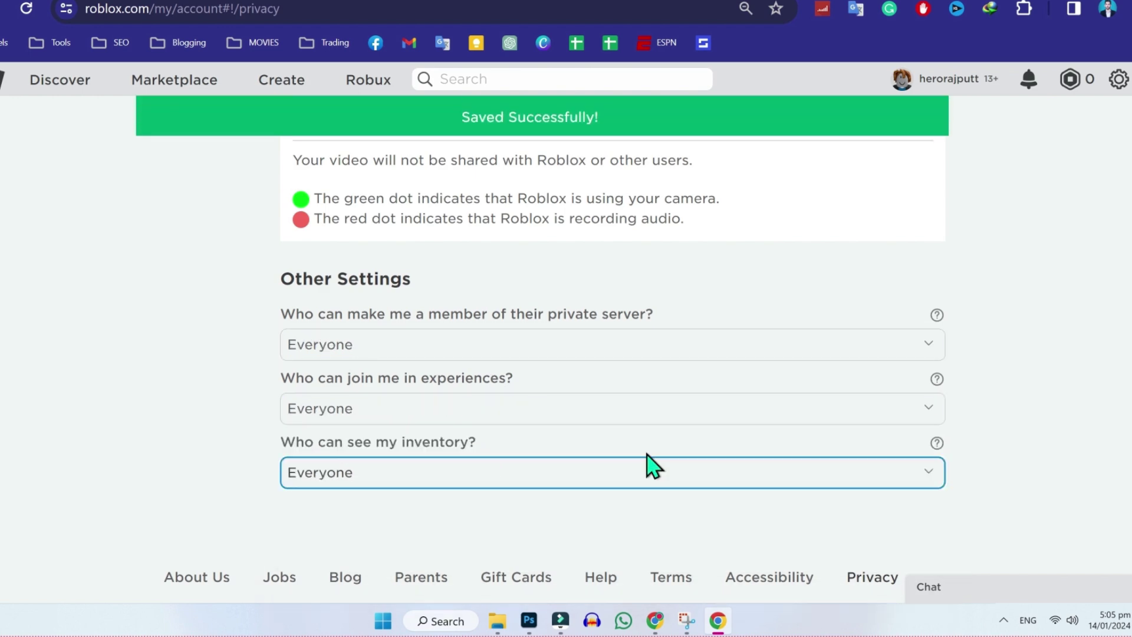
Switch to Parental Controls and scroll down to the Allowed Experiences age options.
{"action": "scroll", "coordinate": [675, 470], "scroll_direction": "up", "scroll_amount": 5}
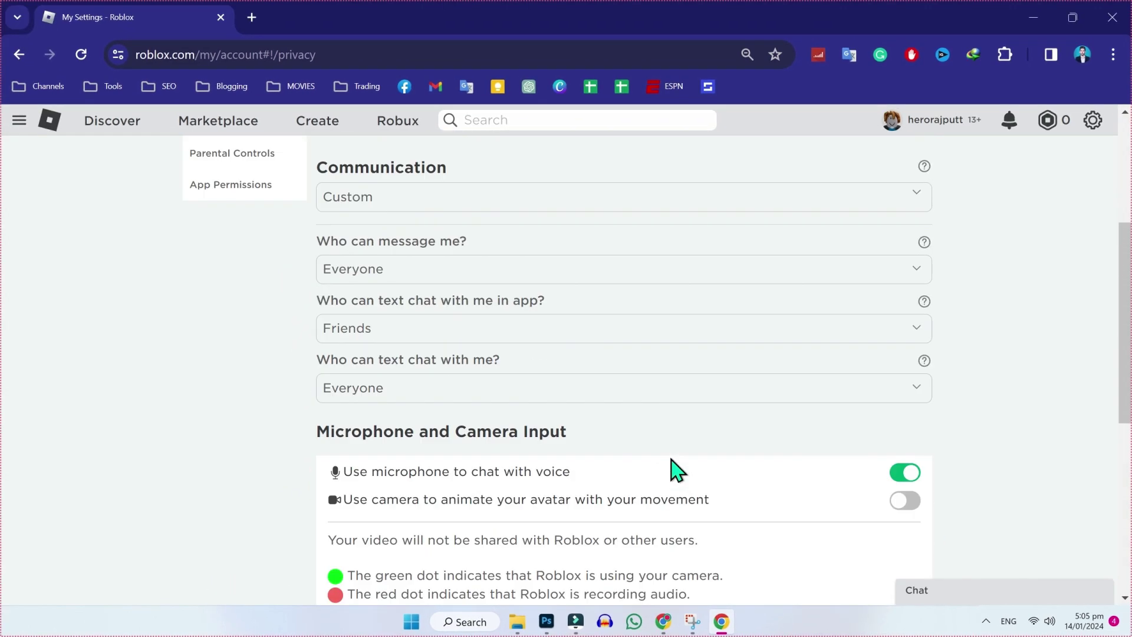
{"action": "scroll", "coordinate": [677, 470], "scroll_direction": "up", "scroll_amount": 4}
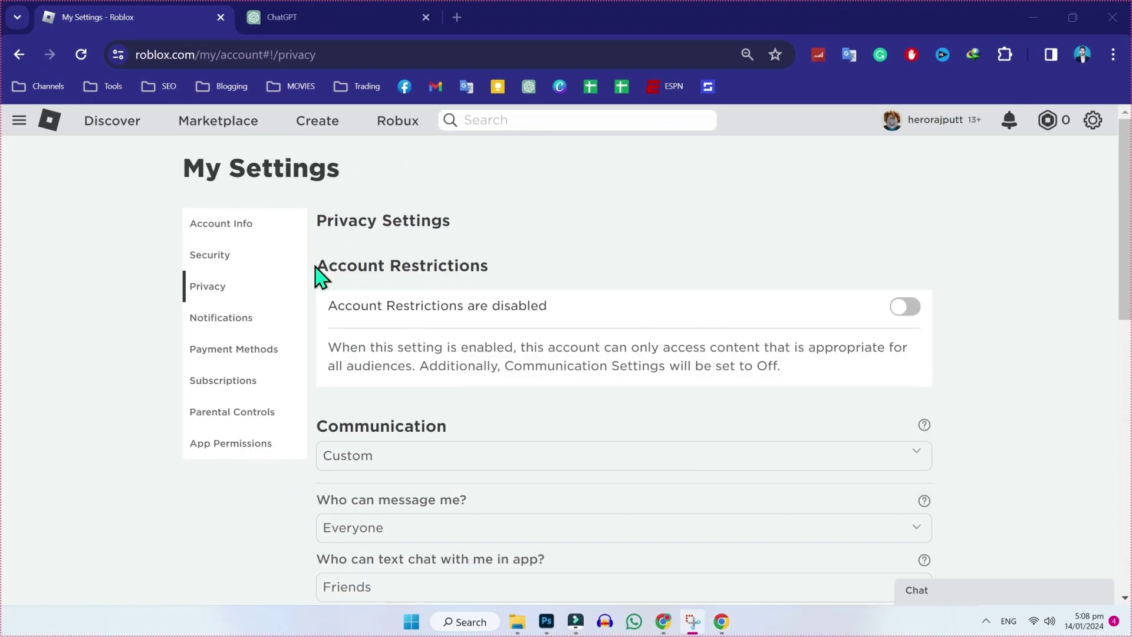
{"action": "left_click_drag", "start_coordinate": [319, 275], "coordinate": [500, 285]}
{"action": "left_click", "coordinate": [499, 286]}
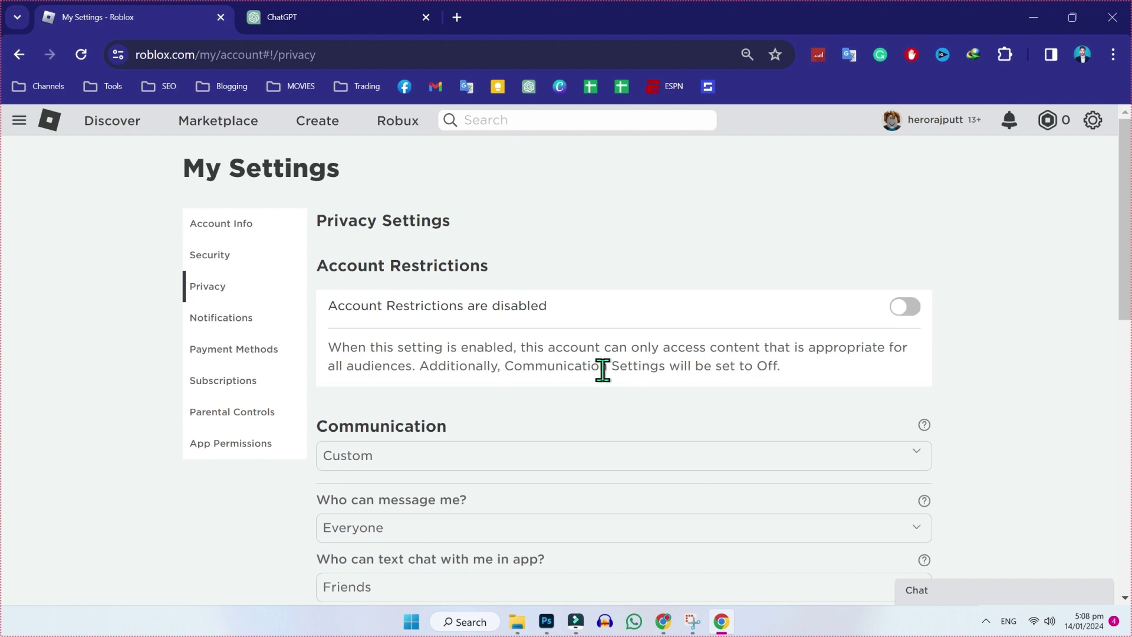
{"action": "left_click", "coordinate": [234, 414]}
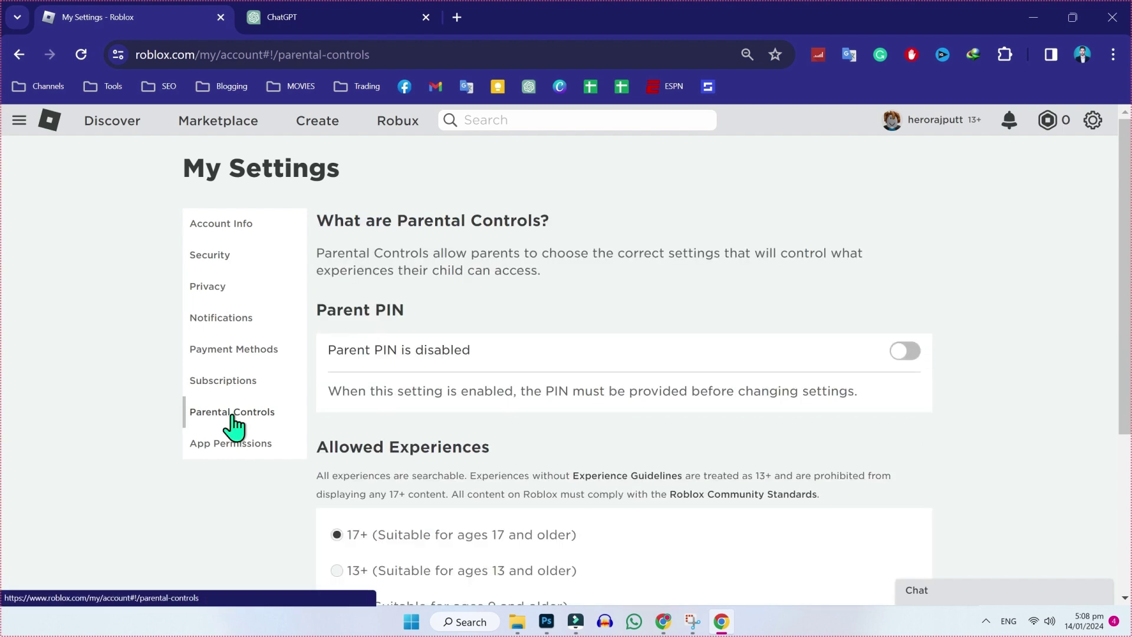
{"action": "scroll", "coordinate": [629, 433], "scroll_direction": "down", "scroll_amount": 3}
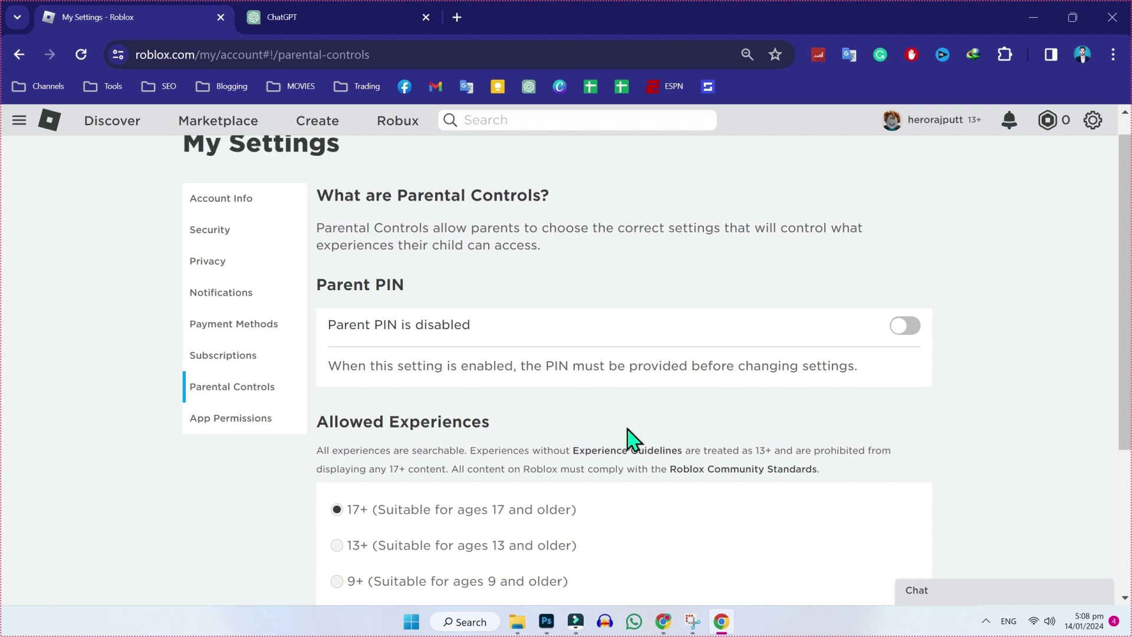
{"action": "scroll", "coordinate": [632, 440], "scroll_direction": "down", "scroll_amount": 1}
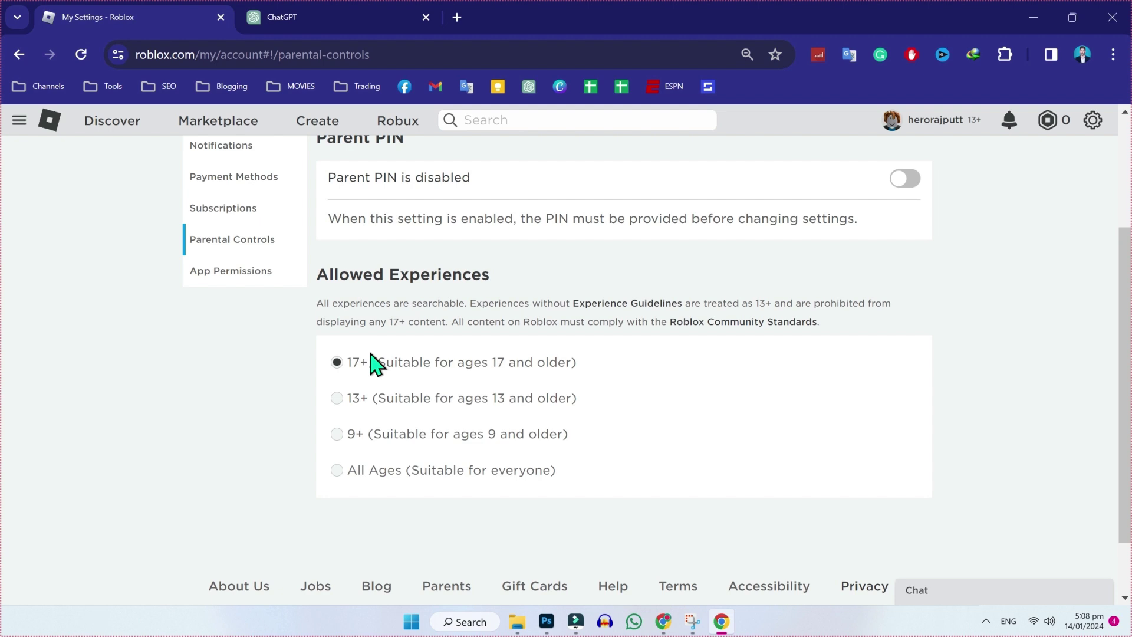
Choose All Ages, then enter, confirm and submit a four-digit parent PIN.
{"action": "left_click", "coordinate": [336, 471]}
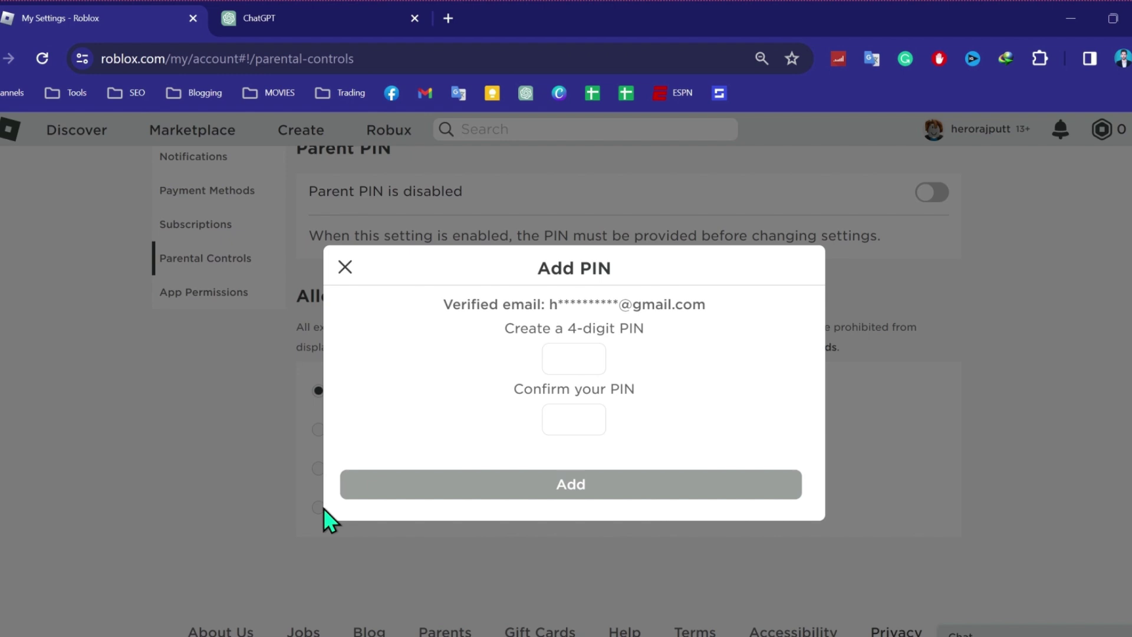
{"action": "type", "text": "1234"}
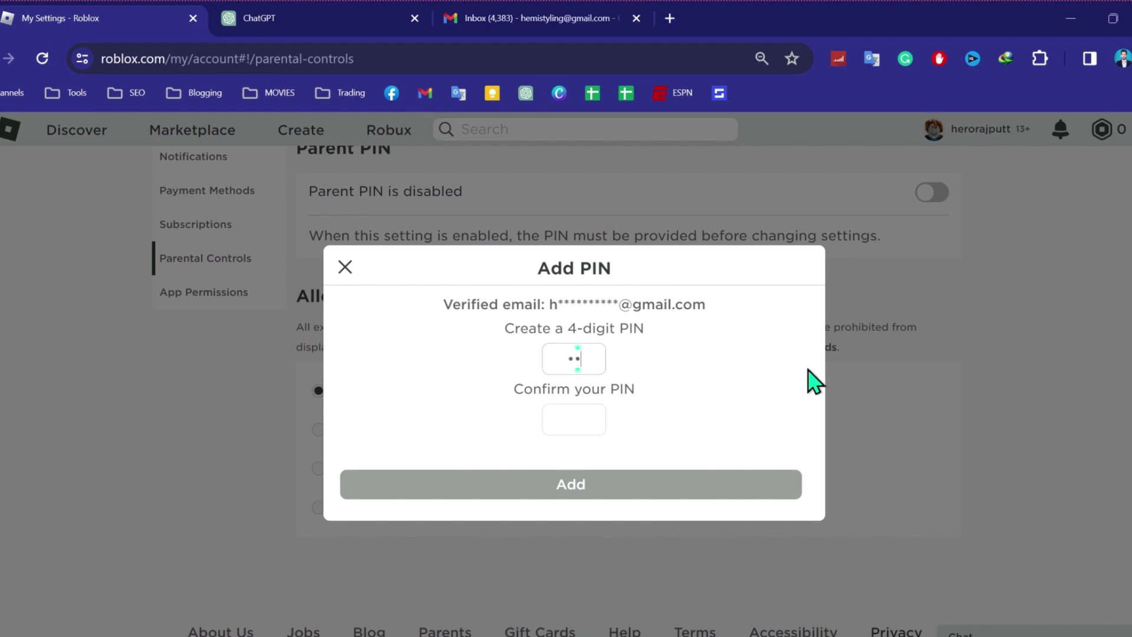
{"action": "left_click", "coordinate": [582, 411]}
{"action": "type", "text": "123"}
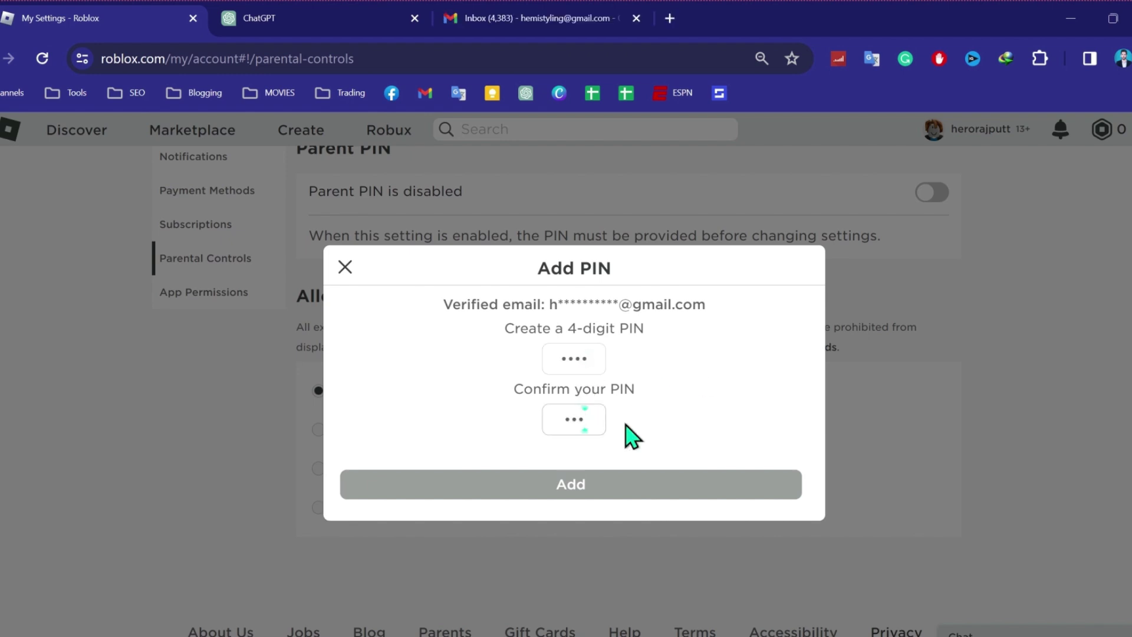
{"action": "type", "text": "4"}
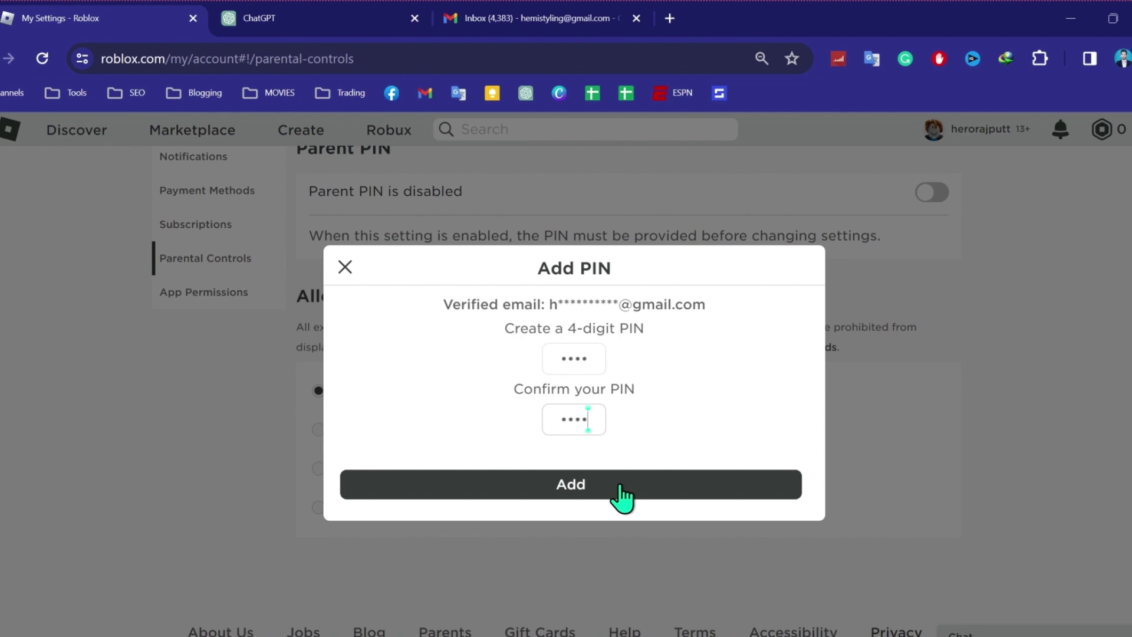
{"action": "left_click", "coordinate": [621, 488]}
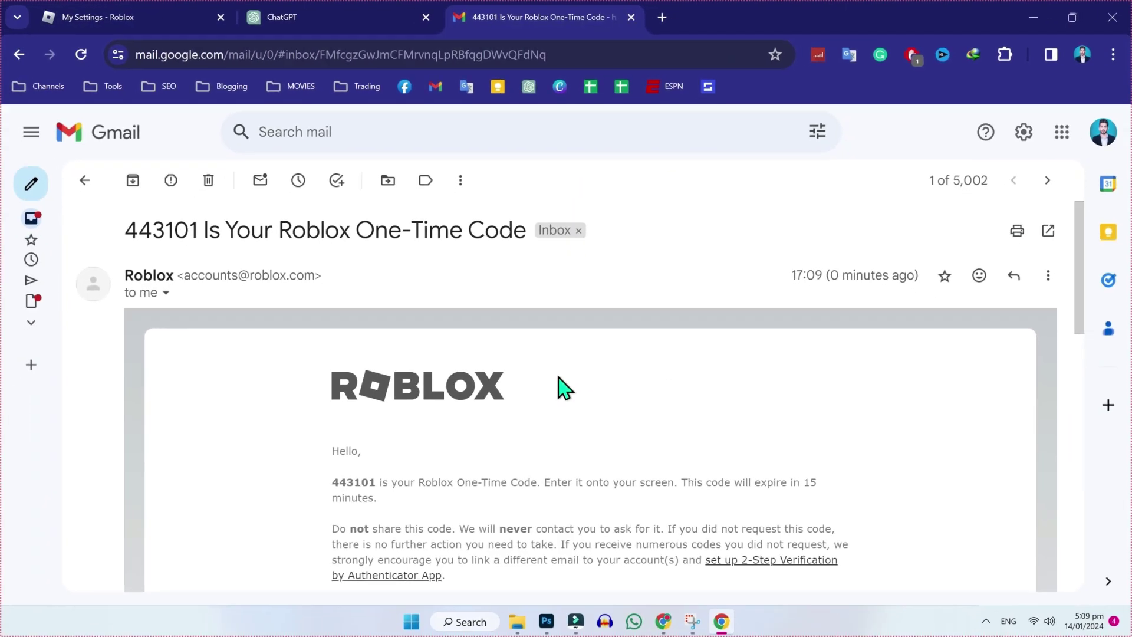
Copy the one-time verification code from the email and paste it into the code box.
{"action": "scroll", "coordinate": [565, 387], "scroll_direction": "down", "scroll_amount": 1}
{"action": "double_click", "coordinate": [335, 396]}
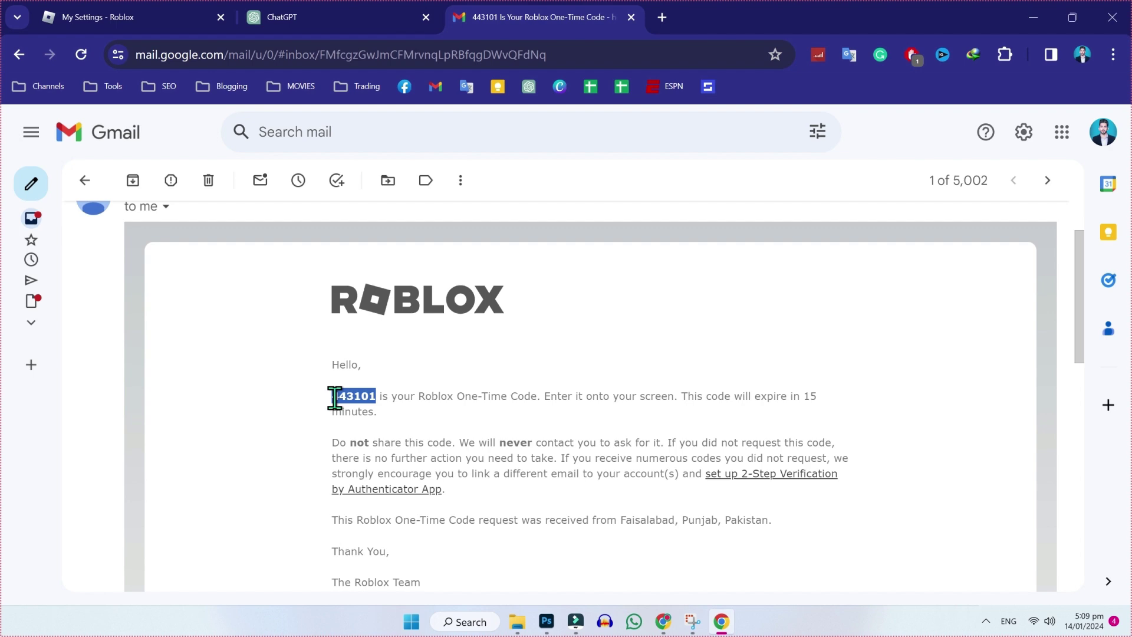
{"action": "key", "text": "ctrl+1"}
{"action": "key", "text": "ctrl+v"}
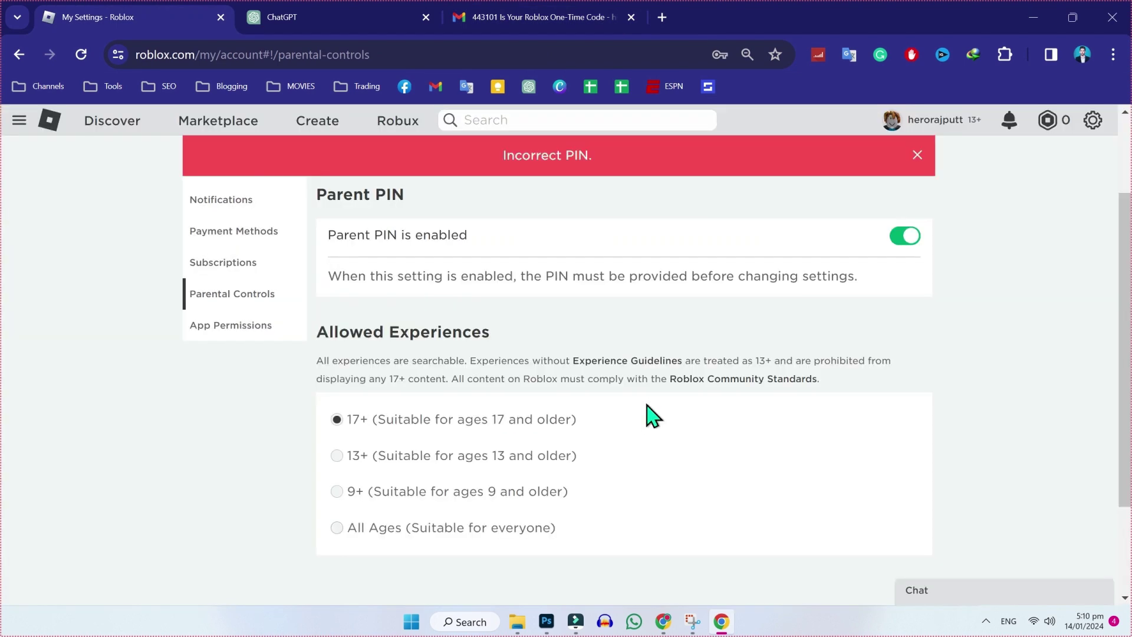
Select All Ages and unlock the settings by pasting the account PIN into the prompt.
{"action": "left_click", "coordinate": [349, 529]}
{"action": "left_click_drag", "start_coordinate": [355, 528], "coordinate": [575, 525]}
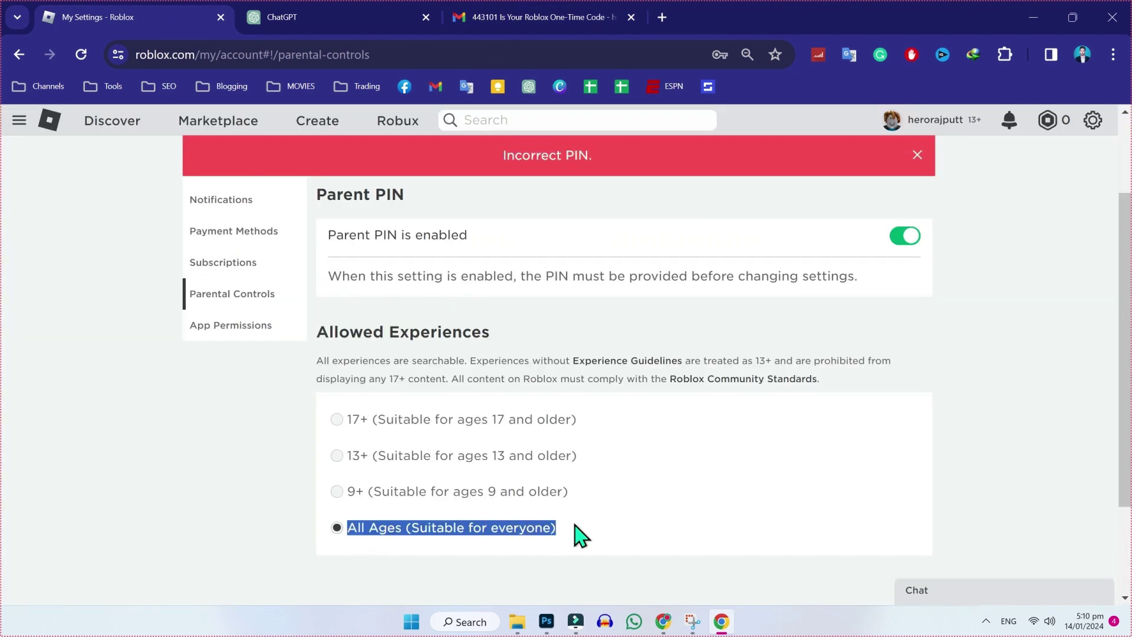
{"action": "left_click", "coordinate": [563, 455]}
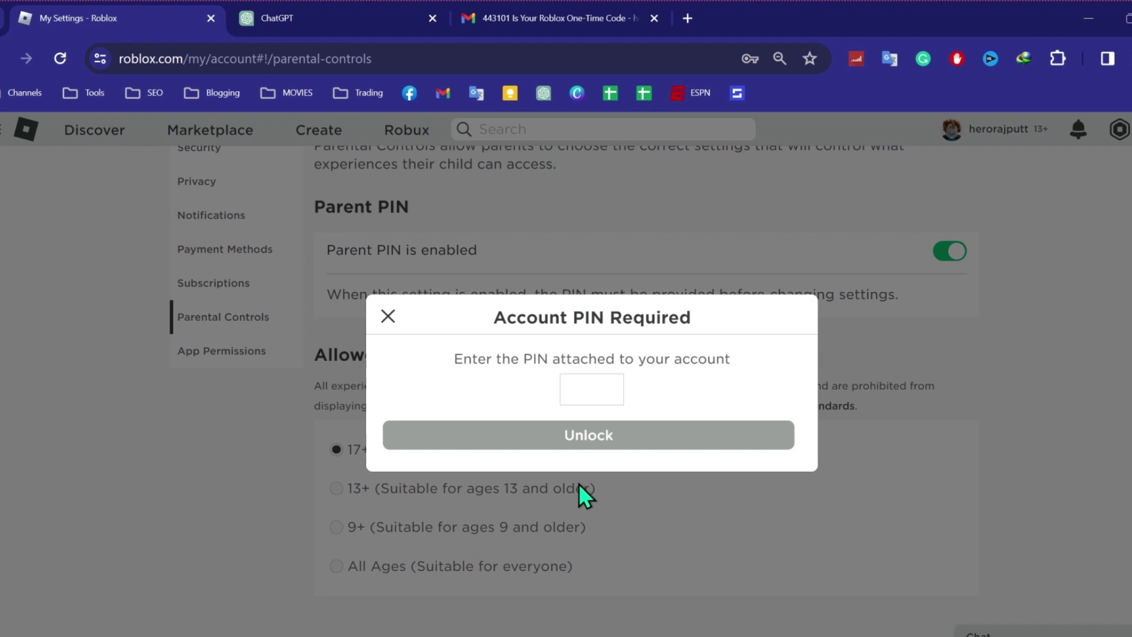
{"action": "left_click", "coordinate": [602, 387]}
{"action": "key", "text": "ctrl+v"}
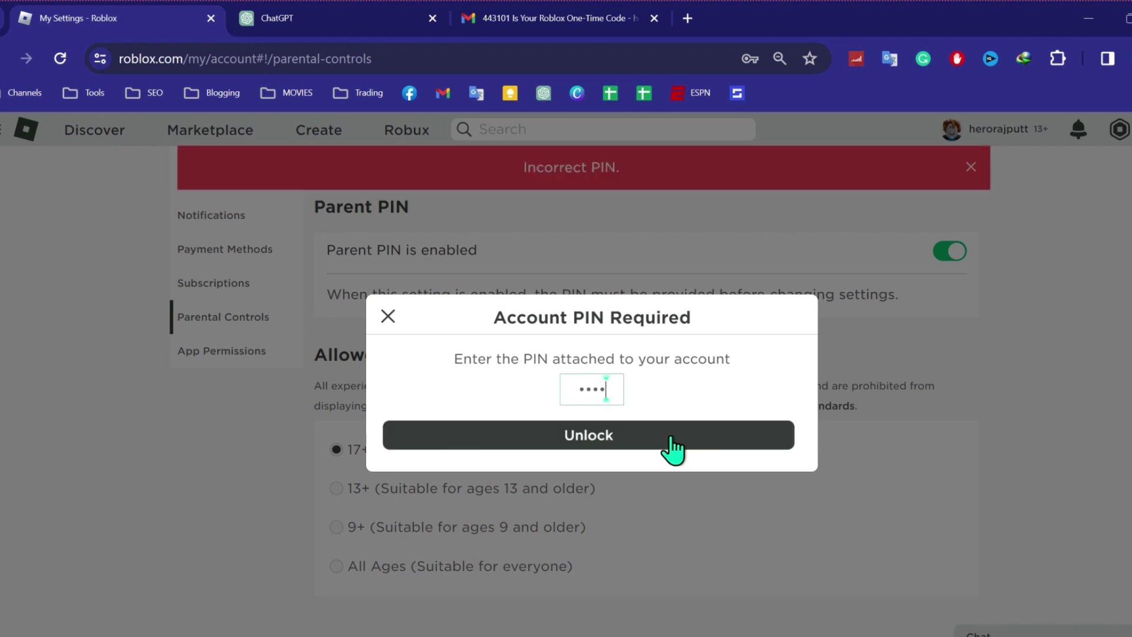
{"action": "left_click", "coordinate": [672, 447]}
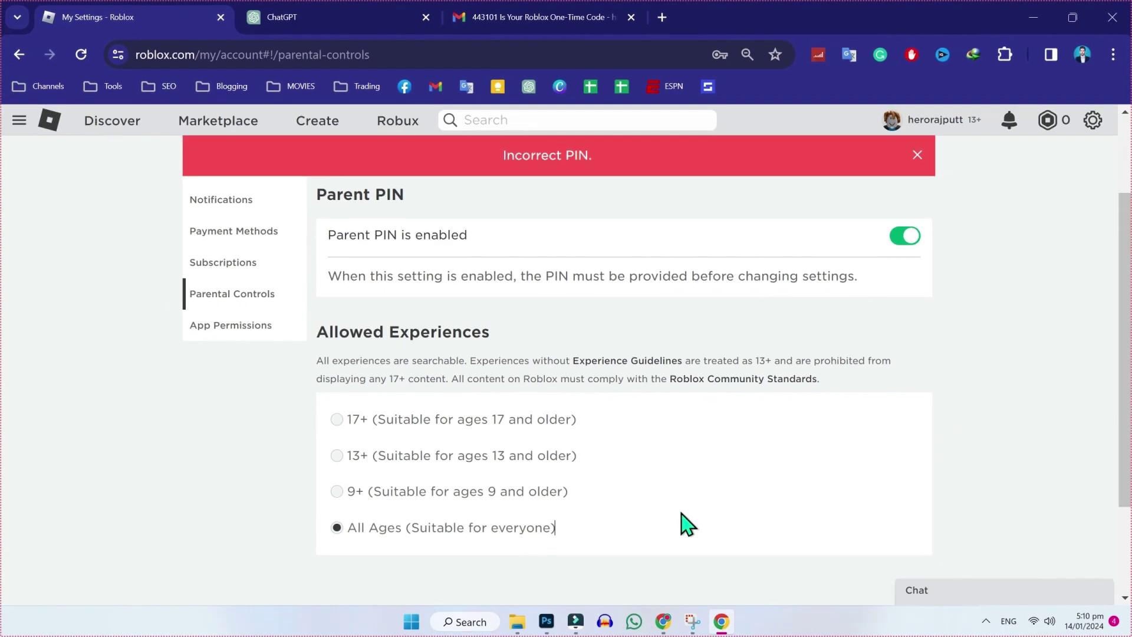
{"action": "scroll", "coordinate": [991, 254], "scroll_direction": "up", "scroll_amount": 2}
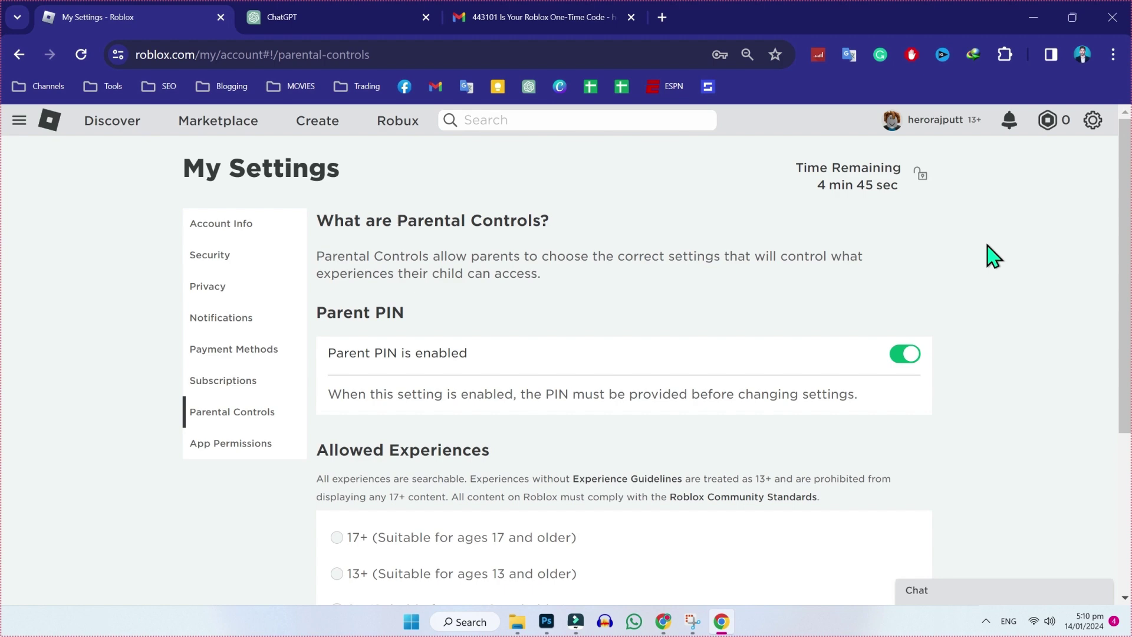
Filter Add or remove programs for 'rob' and open the first Roblox app's uninstall options.
{"action": "left_click", "coordinate": [475, 622]}
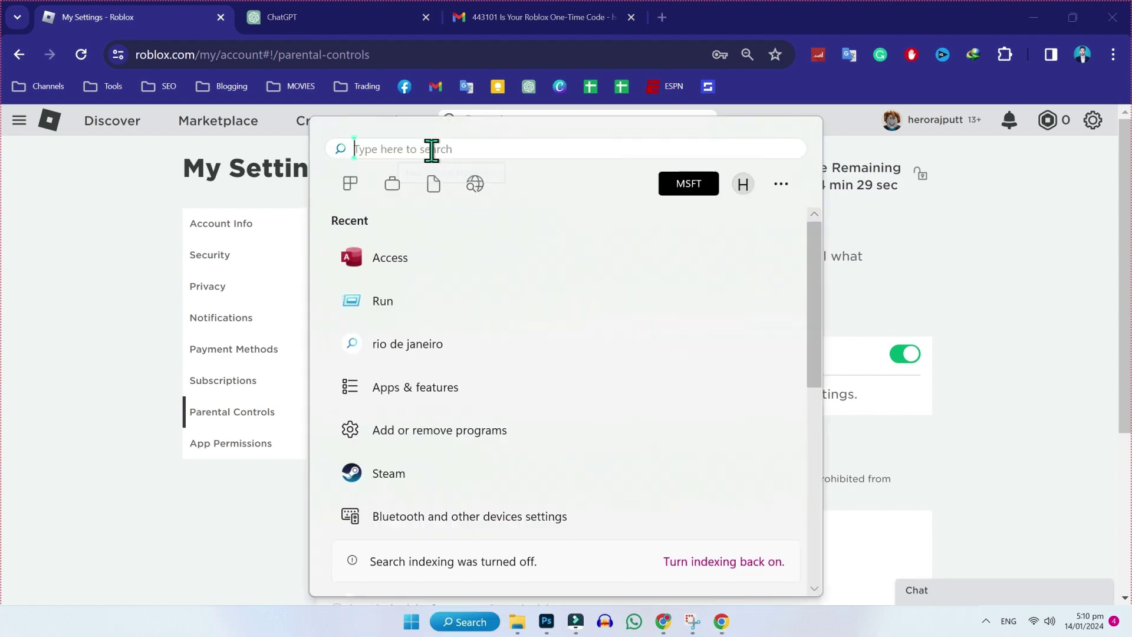
{"action": "type", "text": "a"}
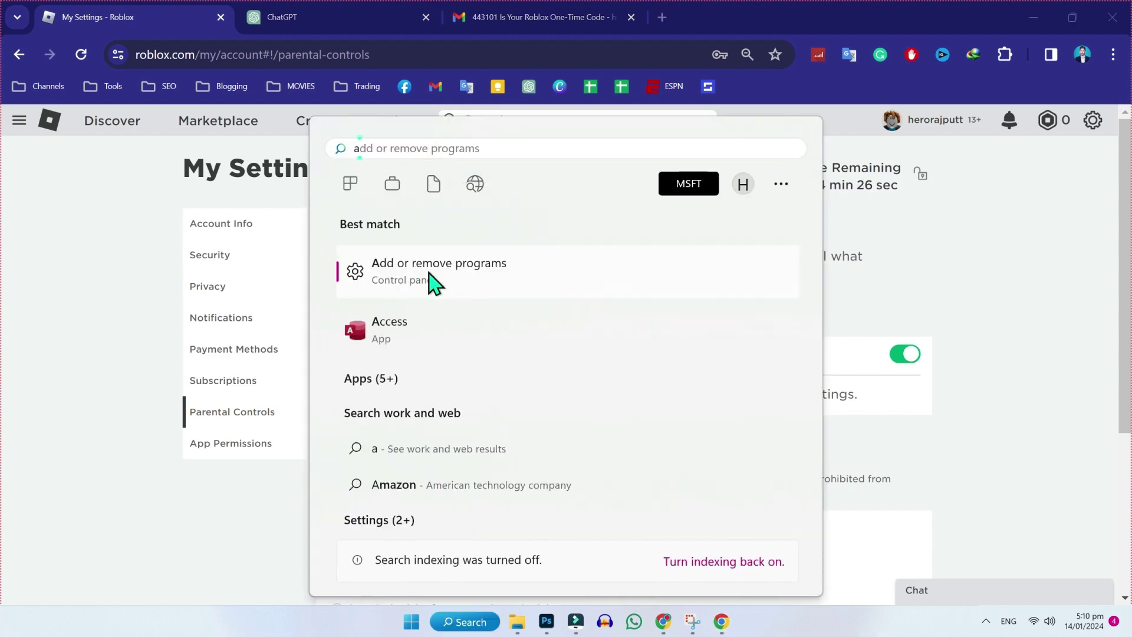
{"action": "left_click", "coordinate": [435, 274]}
{"action": "type", "text": "rob"}
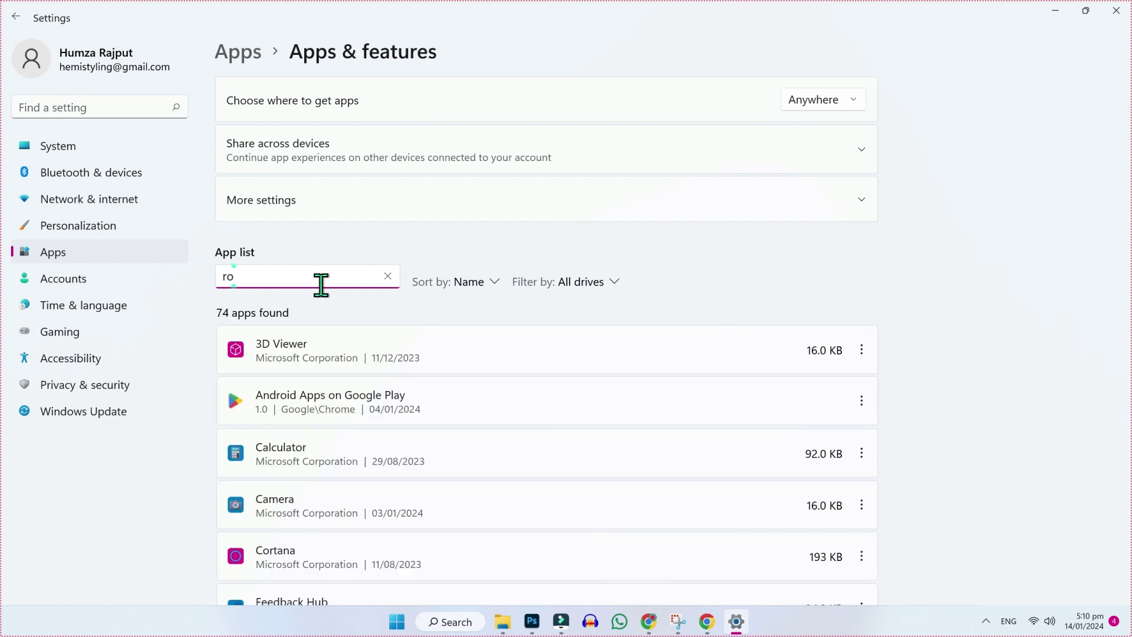
{"action": "left_click", "coordinate": [862, 352]}
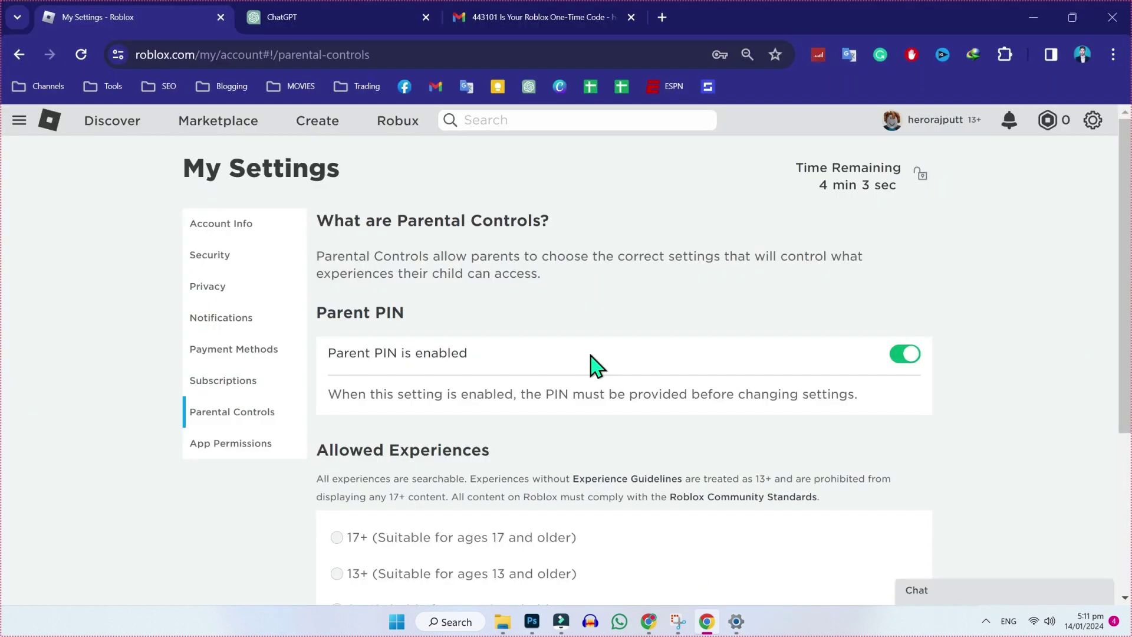
In a new browser tab, search Google for 'roblox download' and open the Download Roblox App page.
{"action": "left_click", "coordinate": [458, 23]}
{"action": "key", "text": "ctrl+t"}
{"action": "type", "text": "roblox download"}
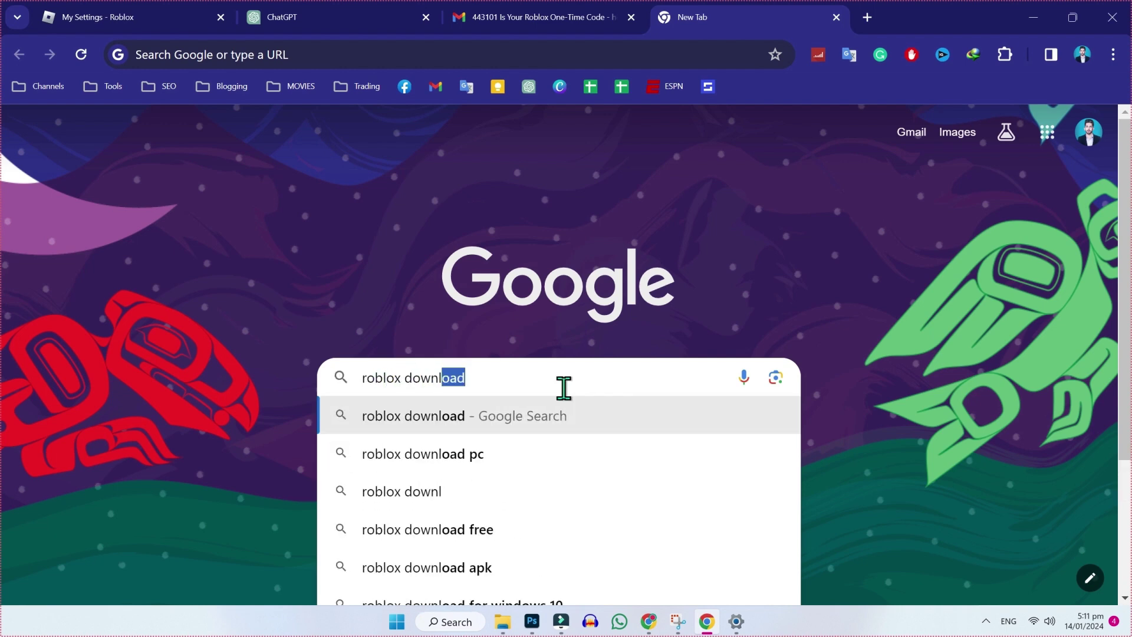
{"action": "key", "text": "Return"}
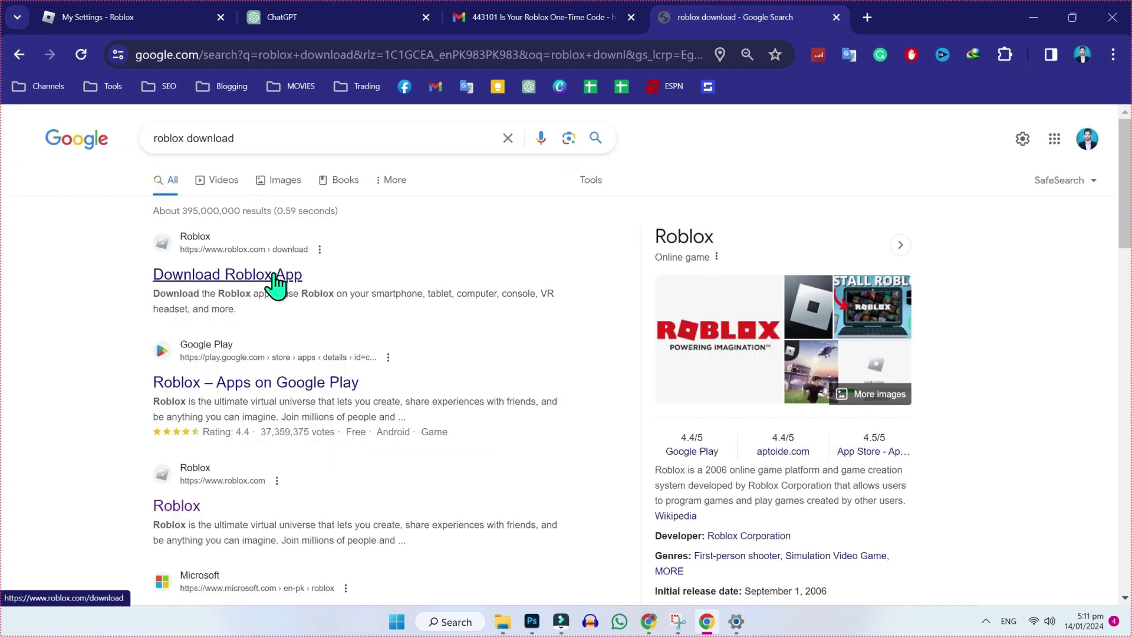
{"action": "left_click", "coordinate": [274, 285]}
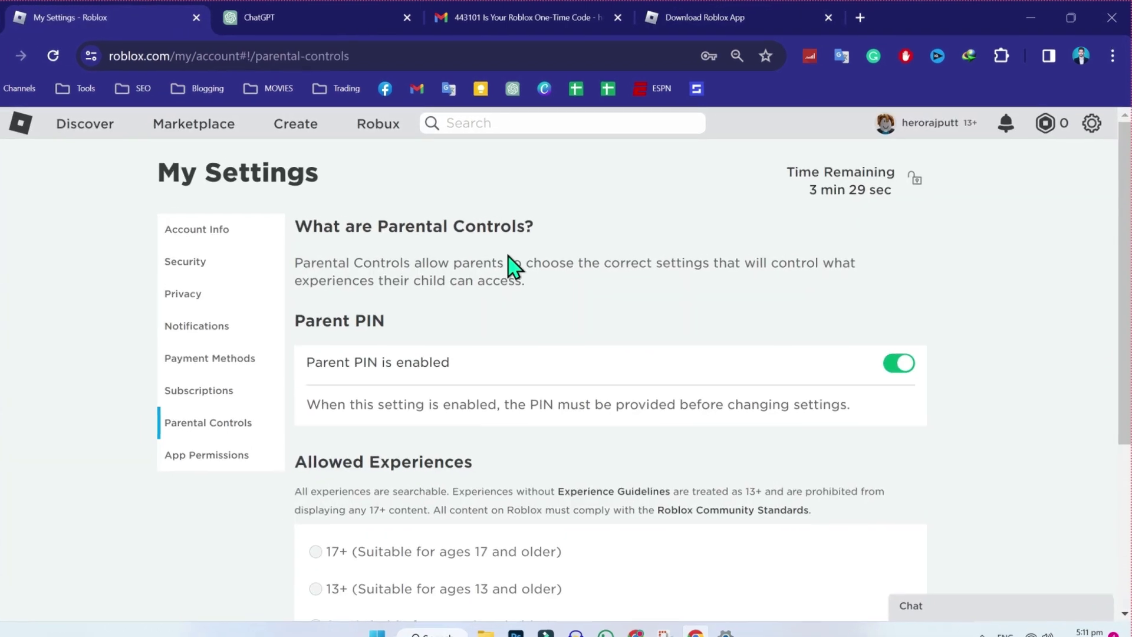
Go from Help through Contact Us and General Website Issues to the support contact form.
{"action": "left_click", "coordinate": [1089, 137]}
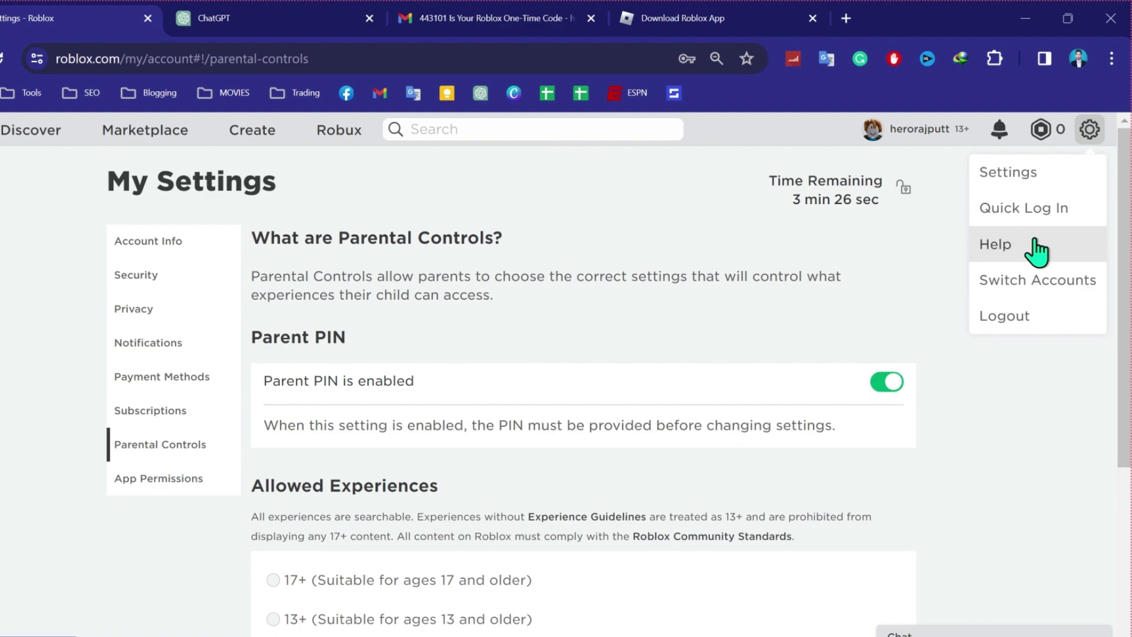
{"action": "left_click", "coordinate": [1036, 251]}
{"action": "scroll", "coordinate": [546, 342], "scroll_direction": "down", "scroll_amount": 10}
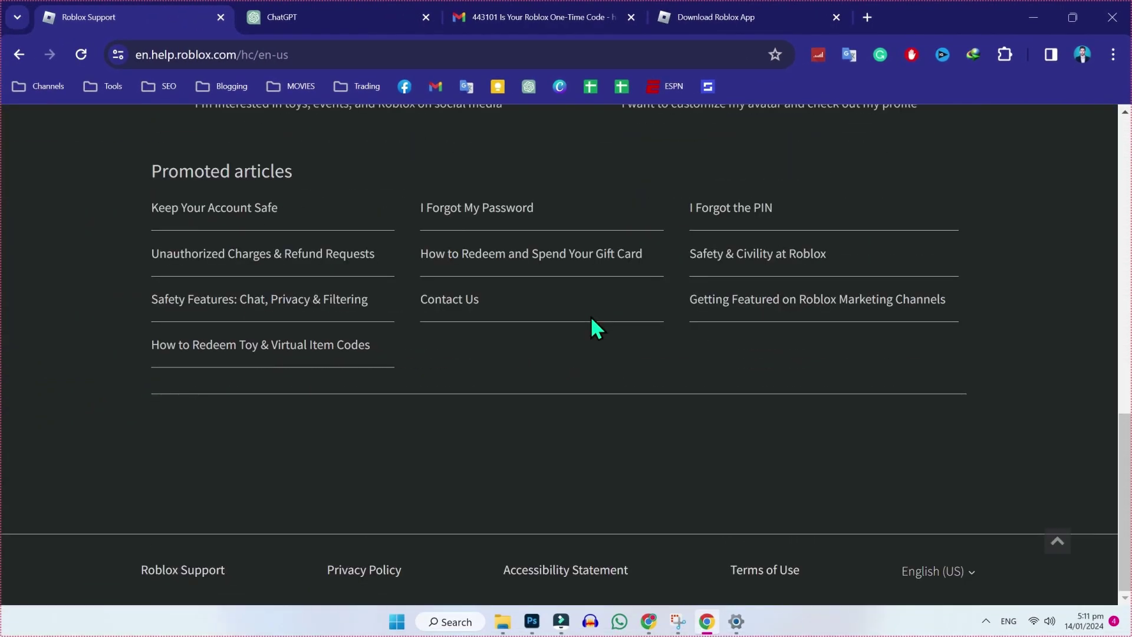
{"action": "left_click", "coordinate": [448, 300]}
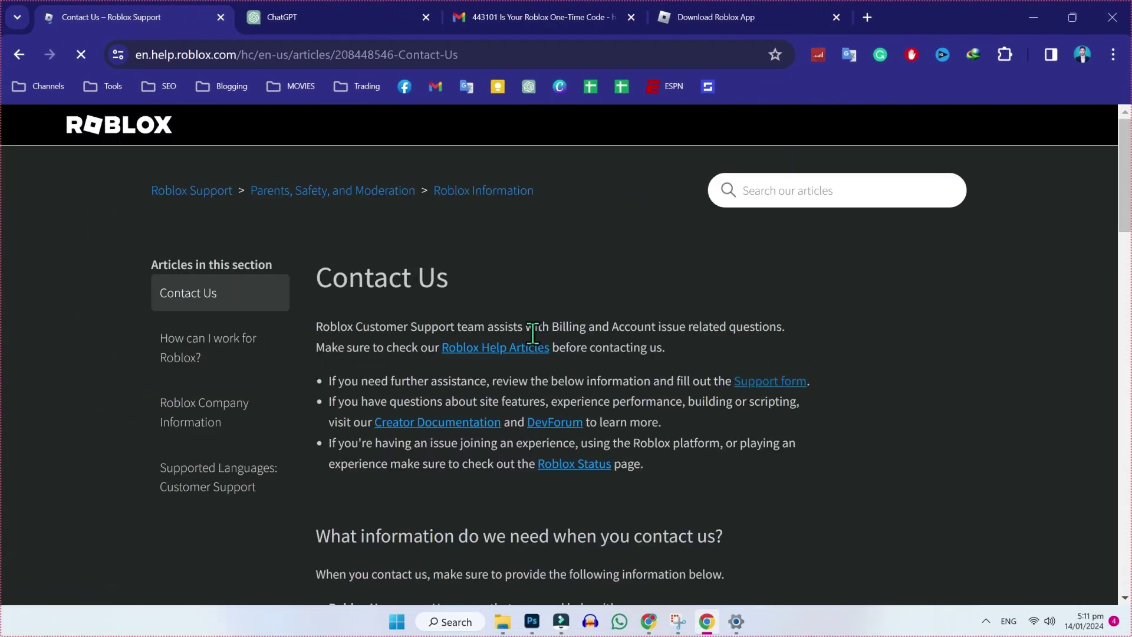
{"action": "scroll", "coordinate": [688, 379], "scroll_direction": "down", "scroll_amount": 8}
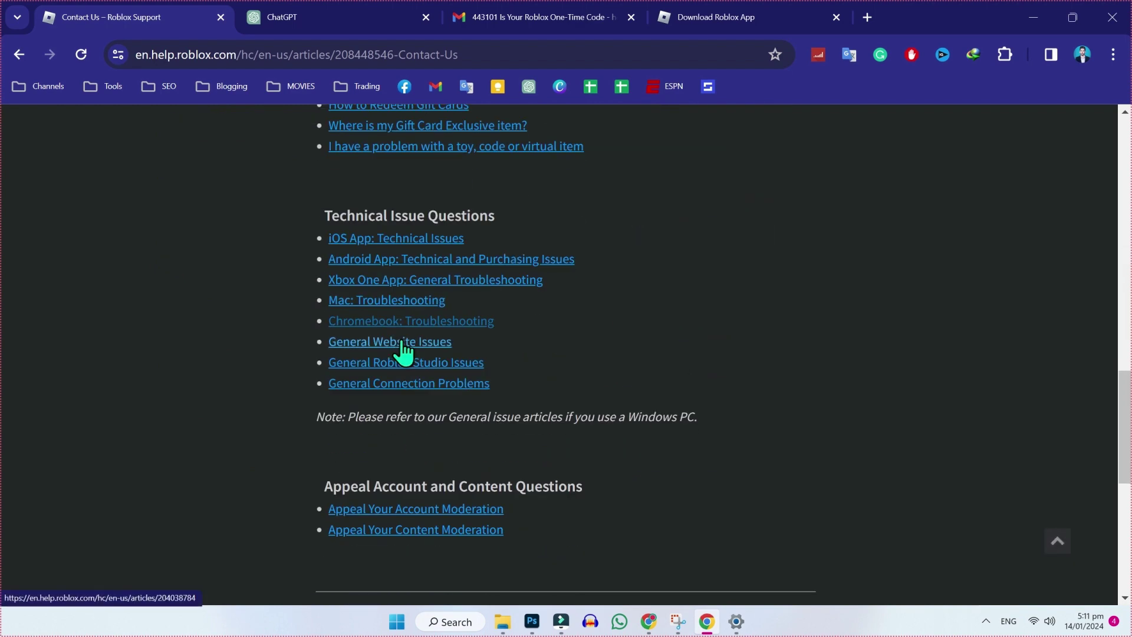
{"action": "left_click", "coordinate": [403, 343]}
{"action": "scroll", "coordinate": [502, 448], "scroll_direction": "down", "scroll_amount": 15}
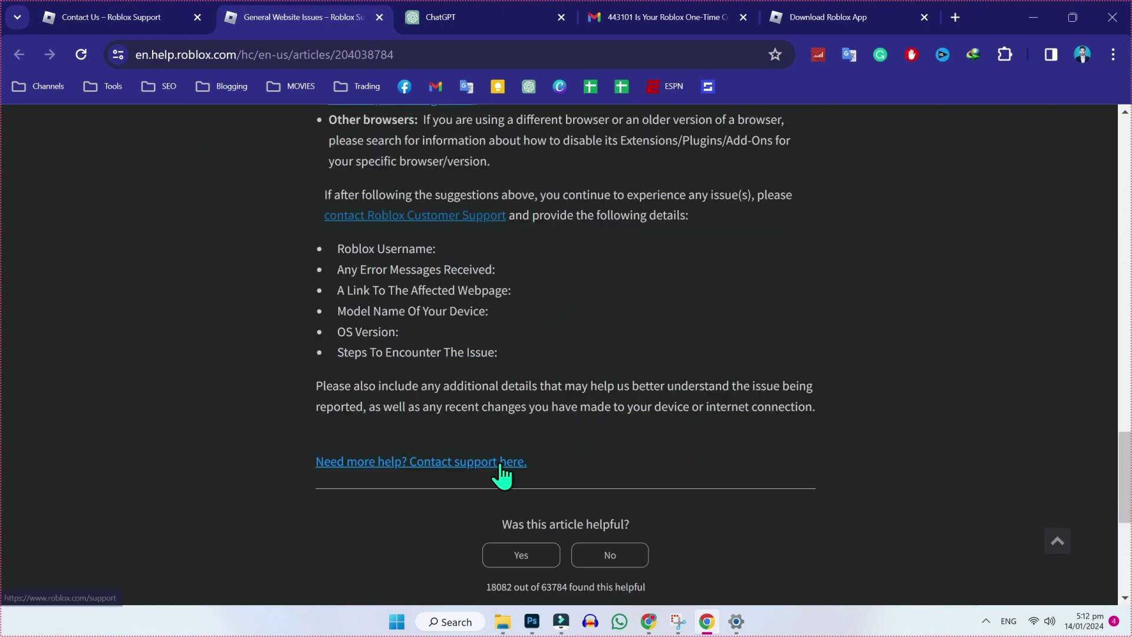
{"action": "left_click", "coordinate": [464, 463]}
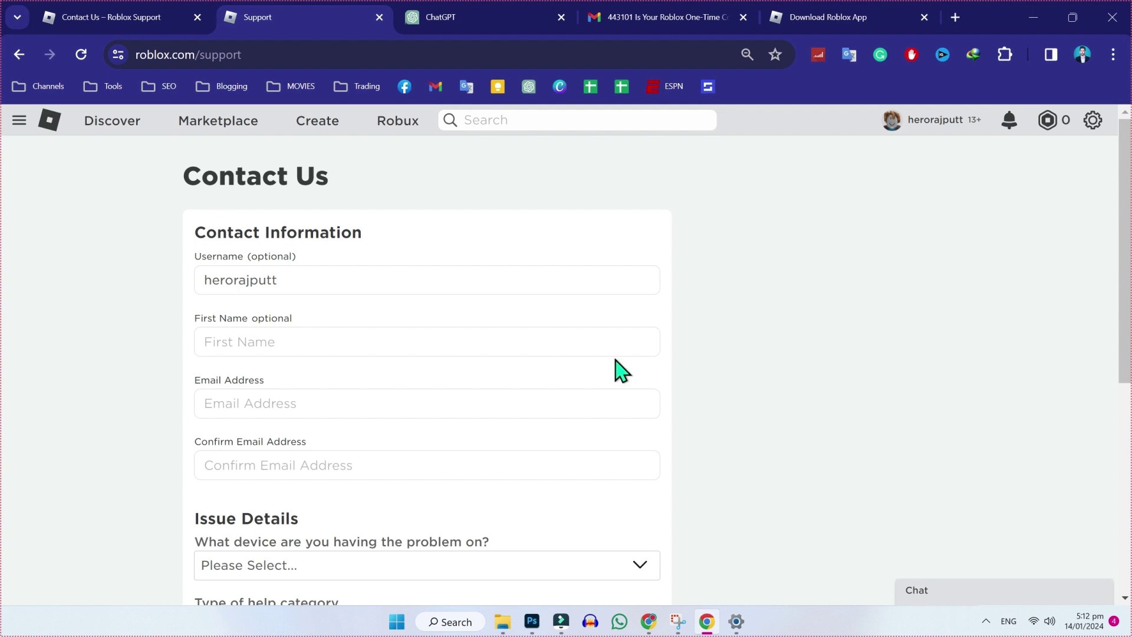
Choose Chromebook as the device and Technical Support as the help category in Issue Details.
{"action": "scroll", "coordinate": [502, 346], "scroll_direction": "down", "scroll_amount": 3}
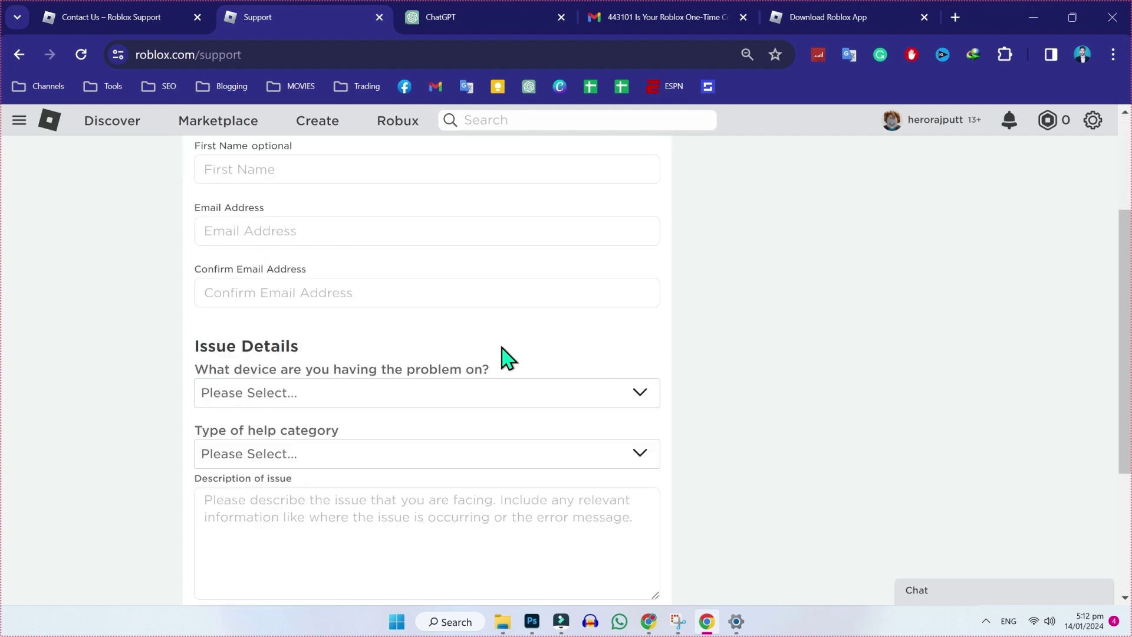
{"action": "left_click", "coordinate": [470, 394]}
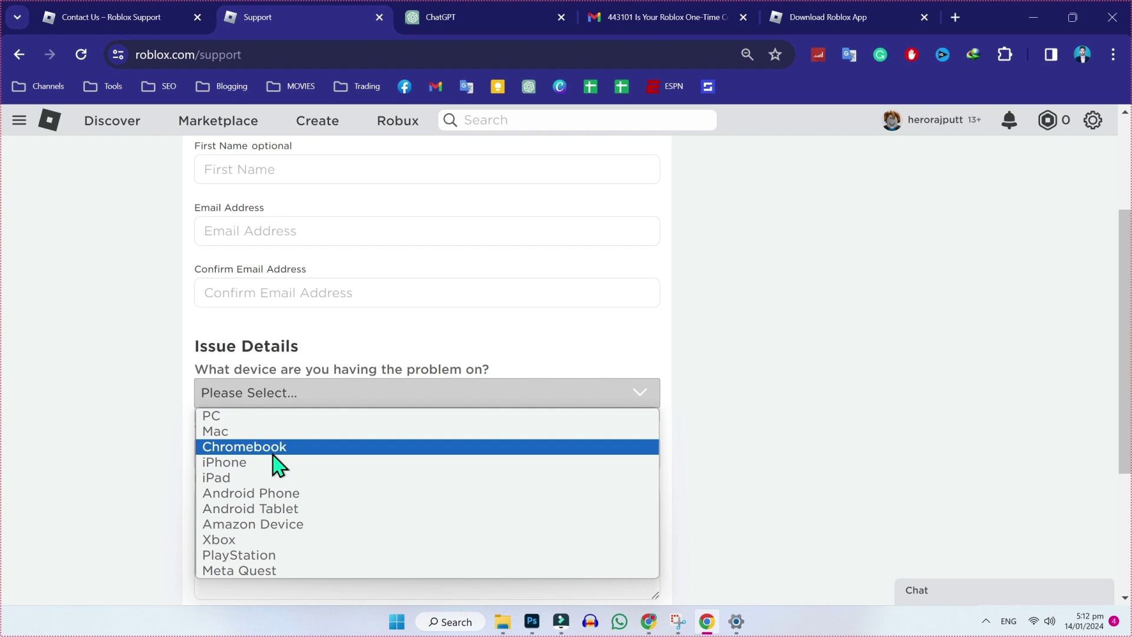
{"action": "left_click", "coordinate": [274, 451]}
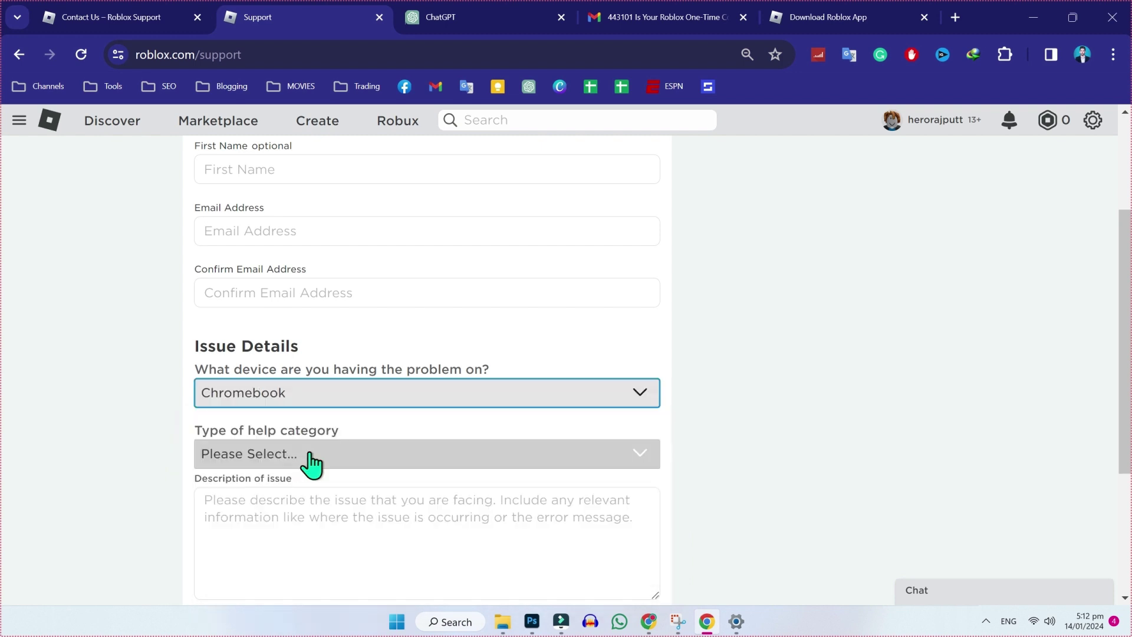
{"action": "left_click", "coordinate": [318, 460]}
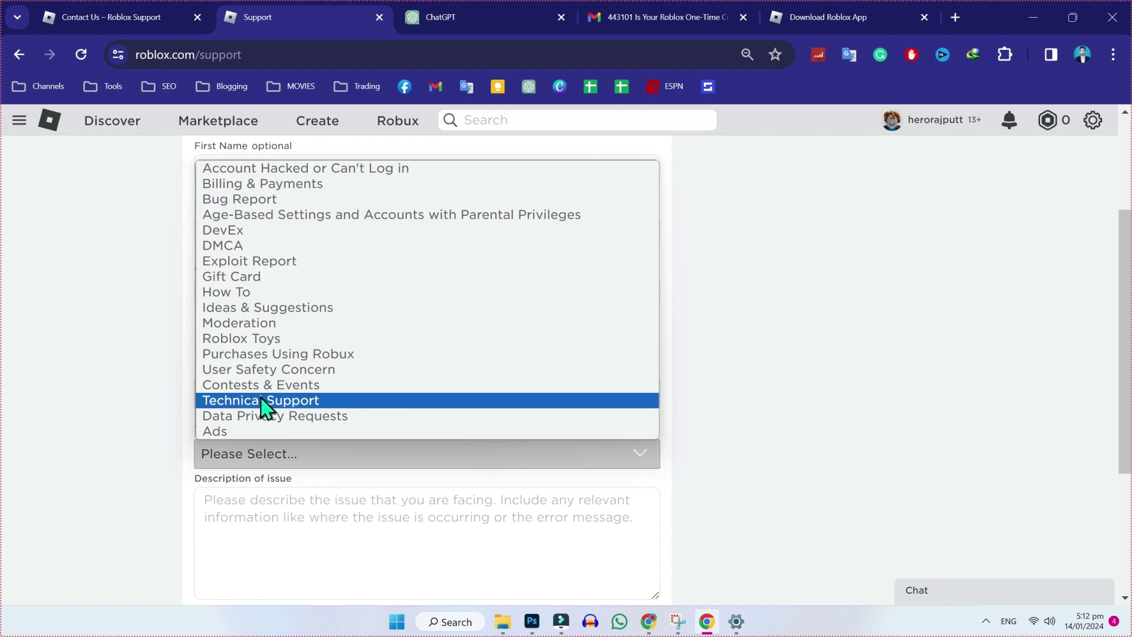
{"action": "left_click", "coordinate": [264, 401]}
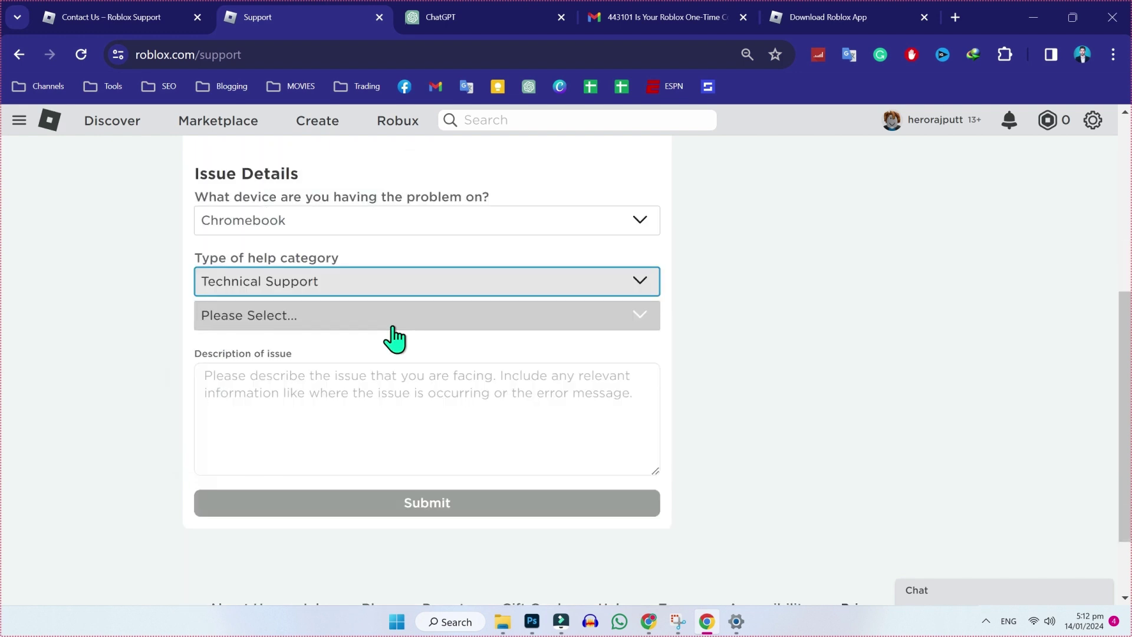
{"action": "left_click", "coordinate": [394, 321]}
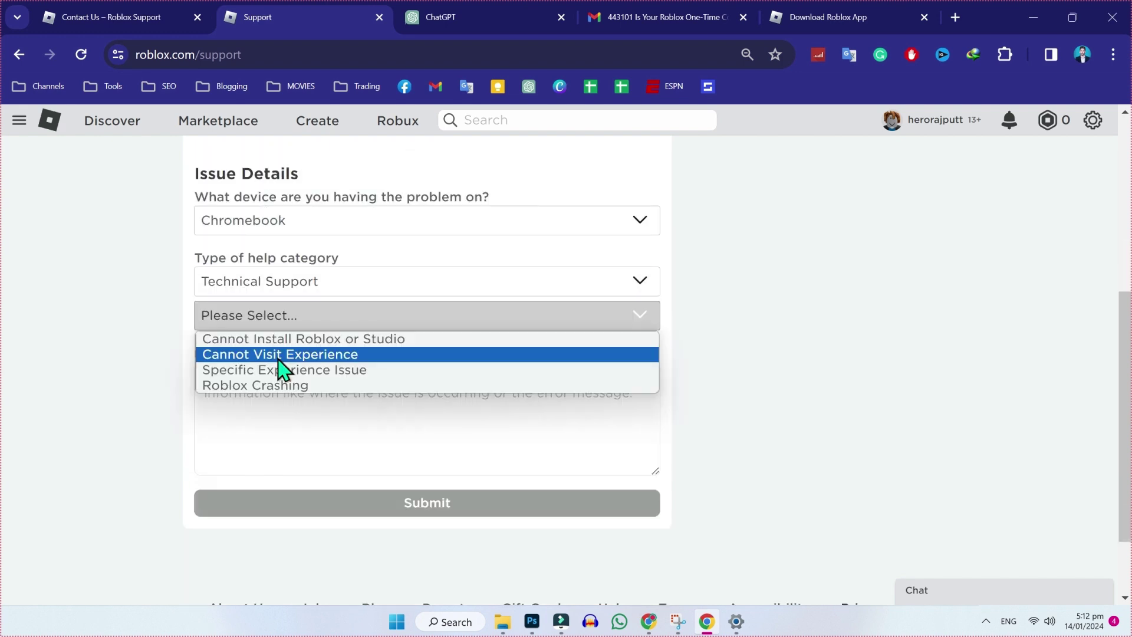
Select Cannot Visit Experience, paste the privacy-settings join error description, and start a 'Username:' line.
{"action": "left_click", "coordinate": [346, 355]}
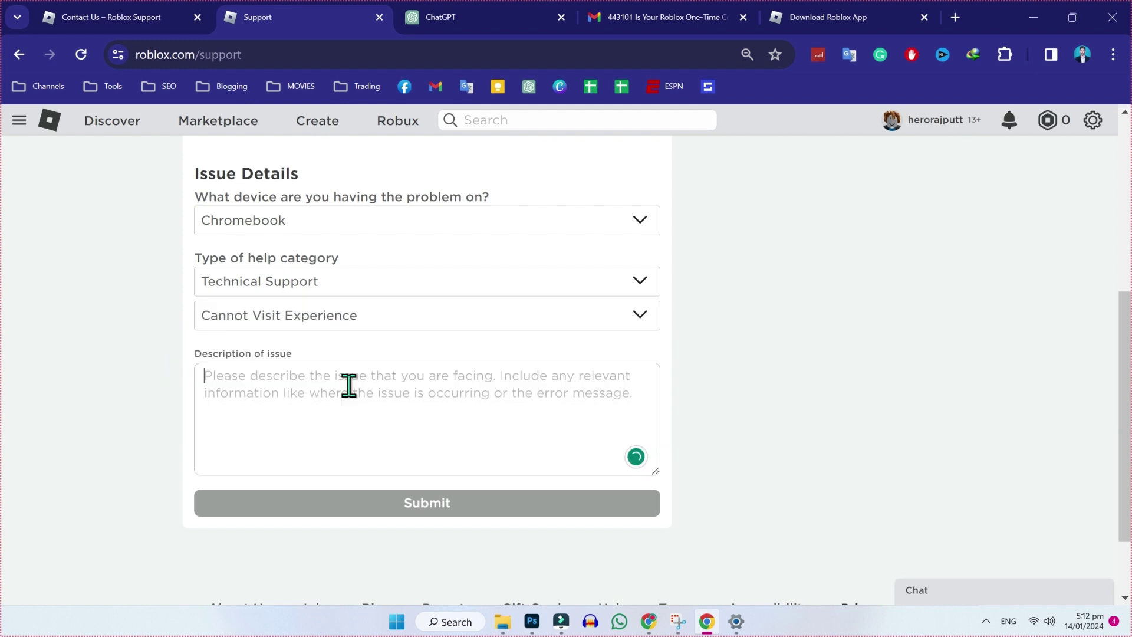
{"action": "type", "text": "Im facing issue Roblox Not Authorized To Join This Experience Due To Privacy Settings kindly help me to fix this"}
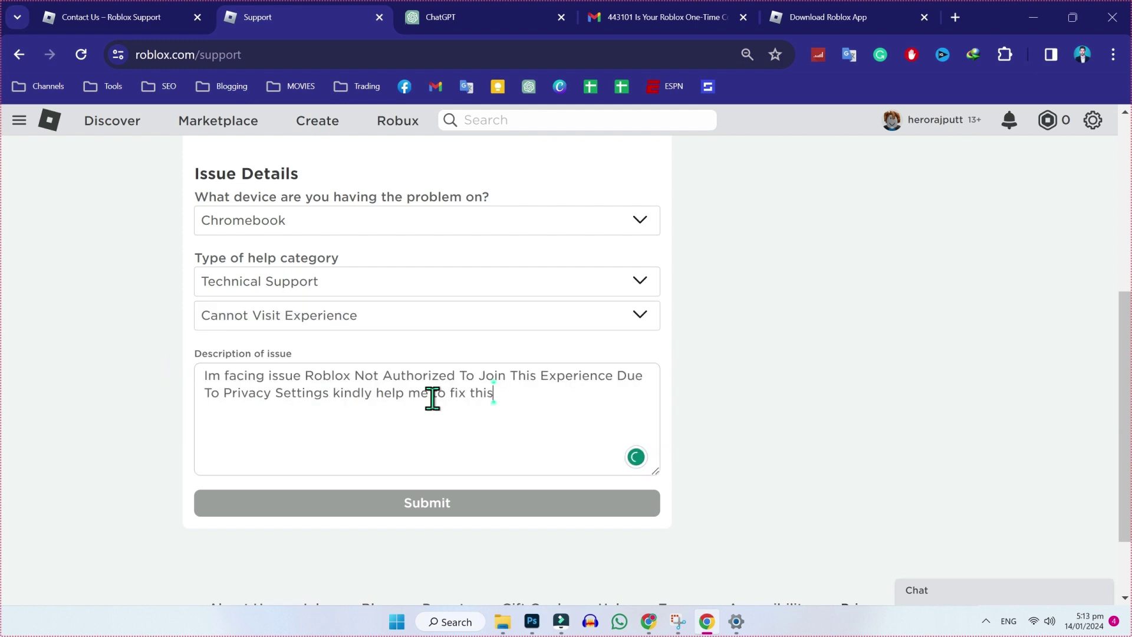
{"action": "key", "text": "Return"}
{"action": "key", "text": "Return"}
{"action": "type", "text": "Username:"}
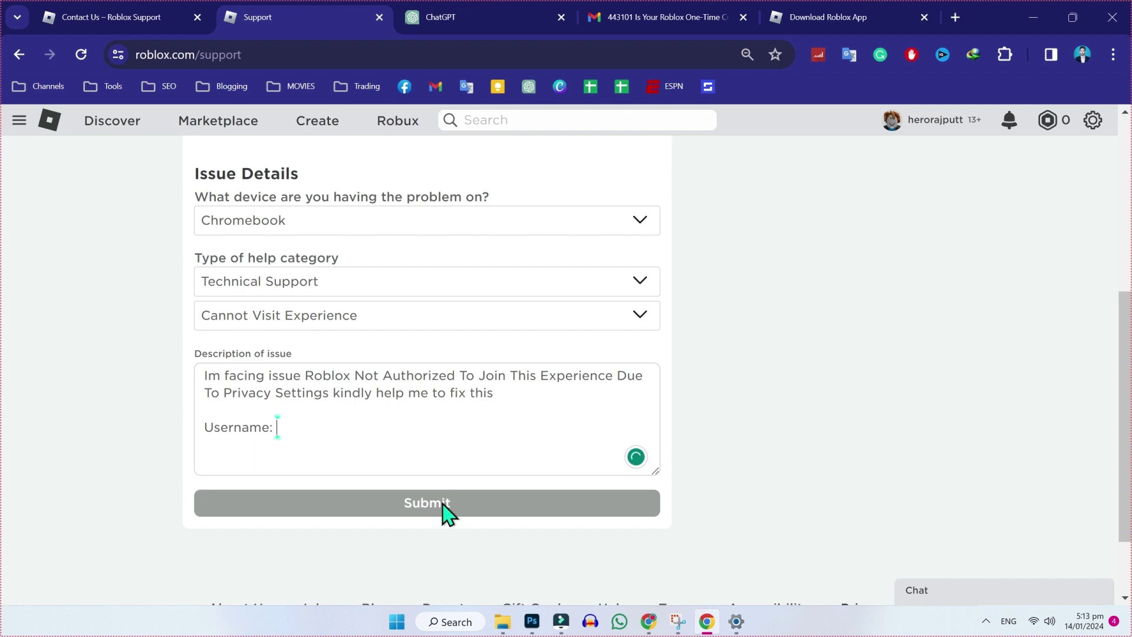